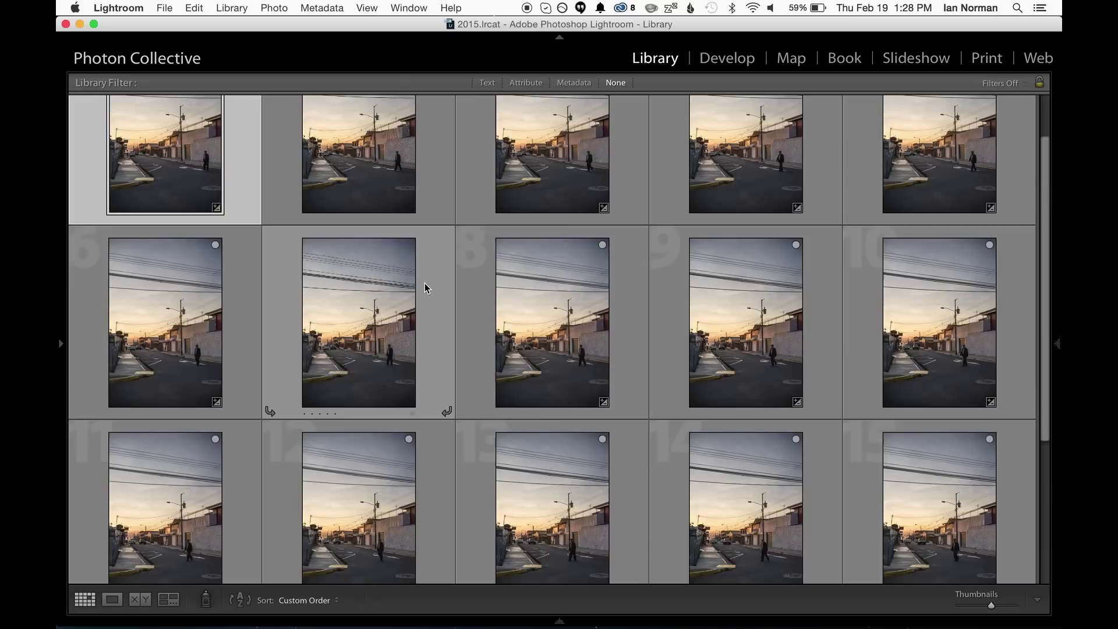
# Step: Review the burst of street photos in the grid and zoom into the distant street in the first frame
pyautogui.scroll(-5, 425, 287)
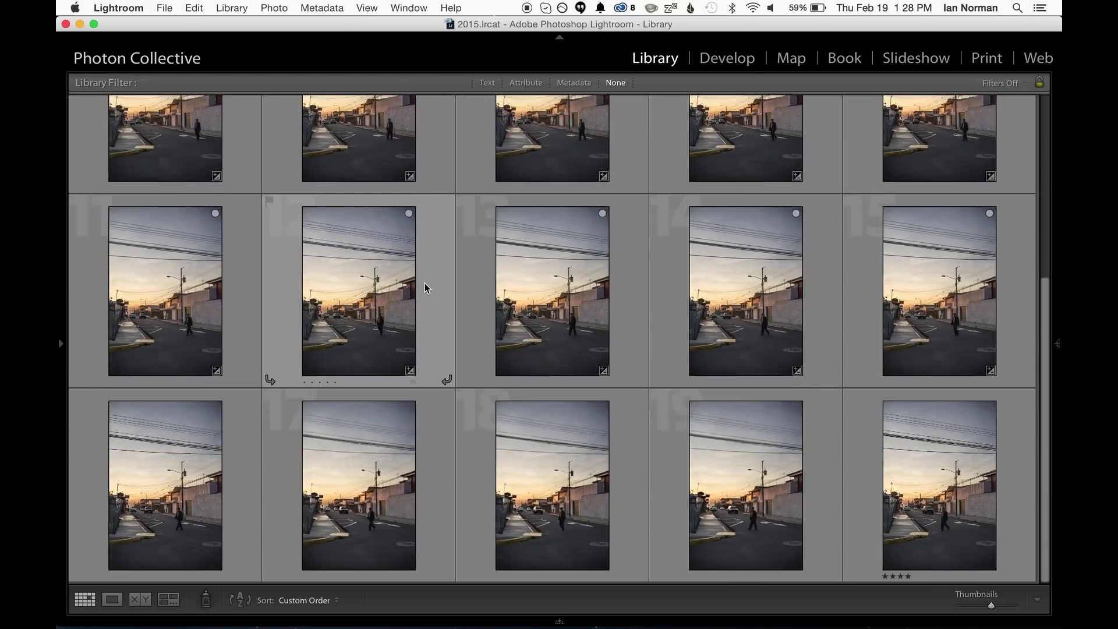
pyautogui.scroll(5, 425, 286)
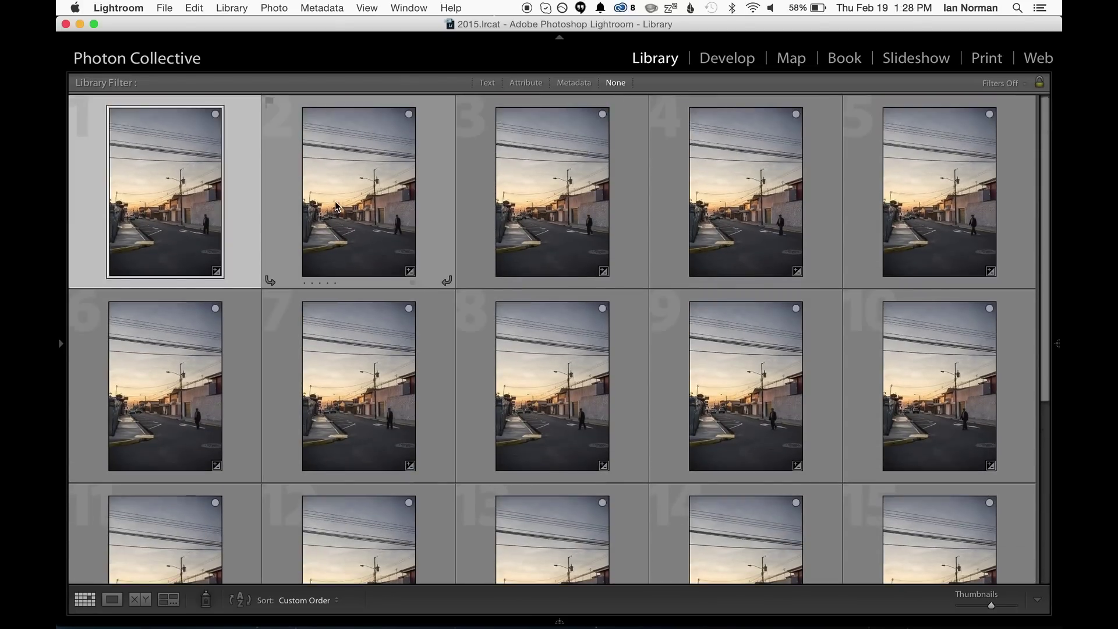
pyautogui.doubleClick(166, 221)
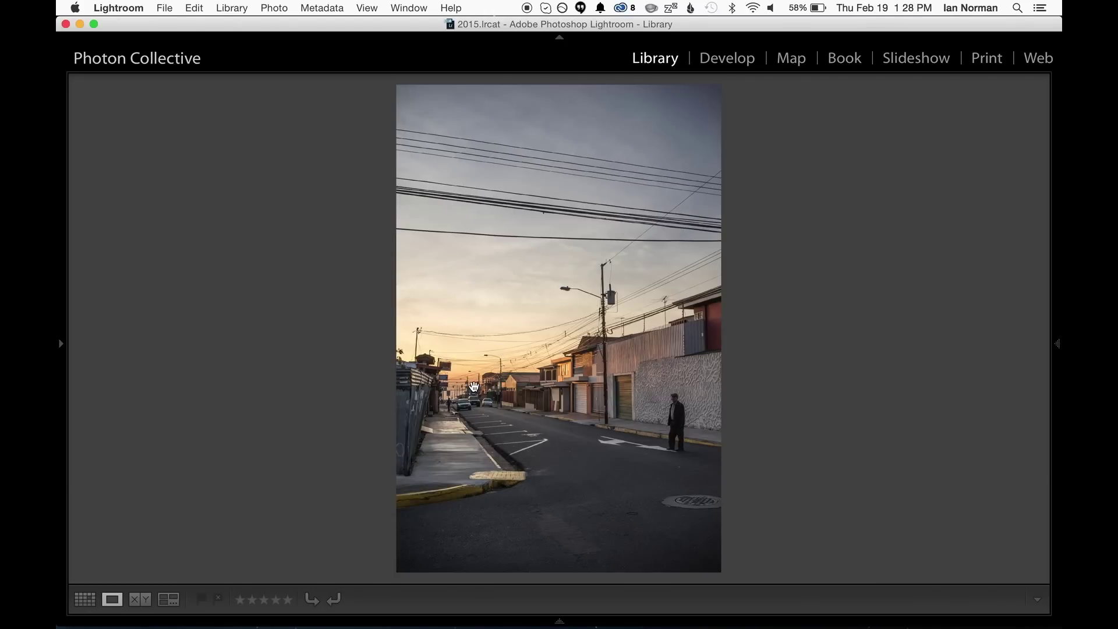
pyautogui.click(475, 386)
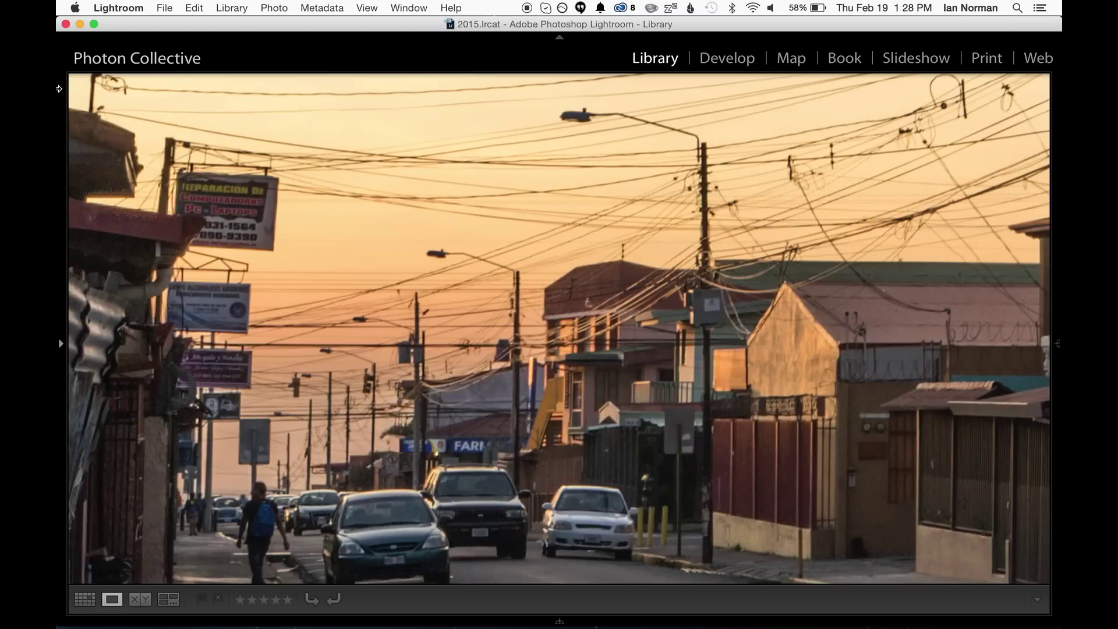
# Step: Reveal the Navigator and magnify the first photo to 3:1 around the cars and pedestrian down the street
pyautogui.click(61, 345)
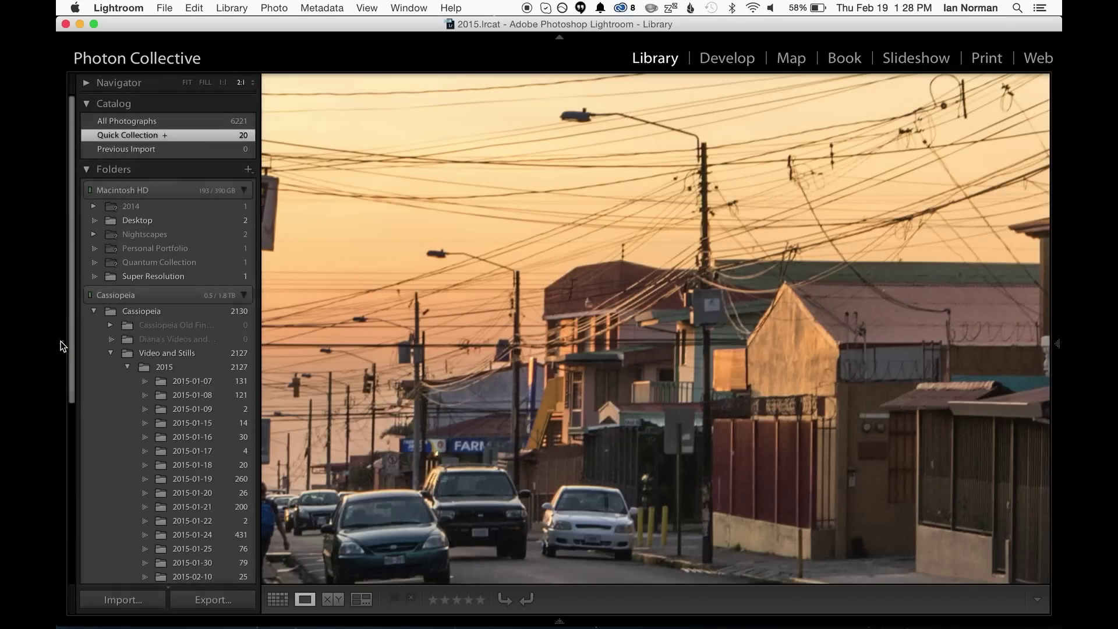
pyautogui.click(110, 85)
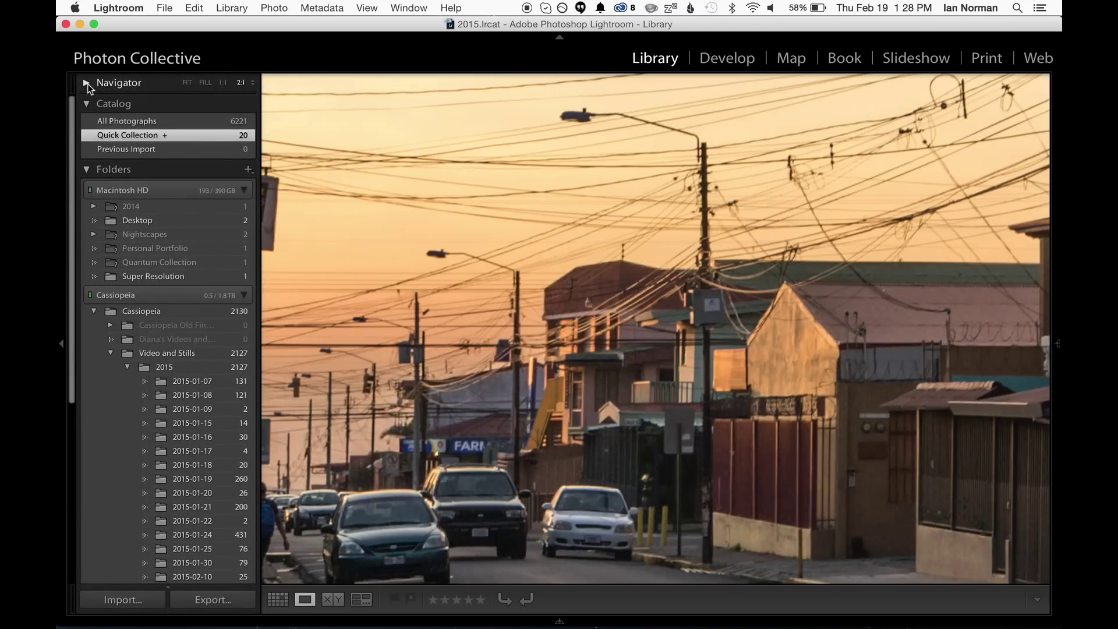
pyautogui.click(249, 82)
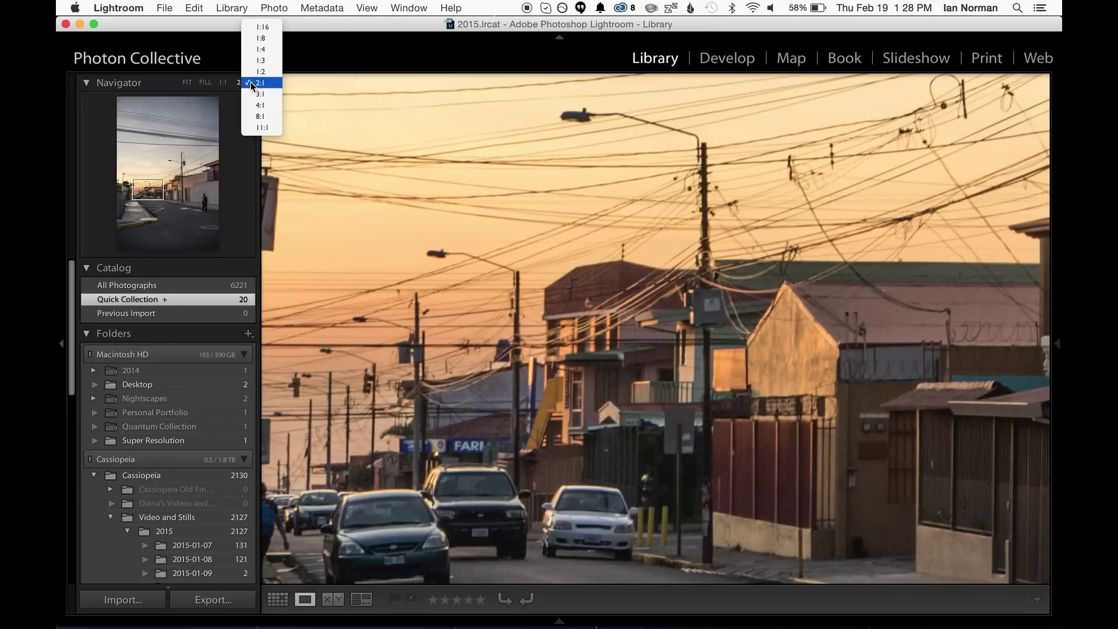
pyautogui.click(260, 94)
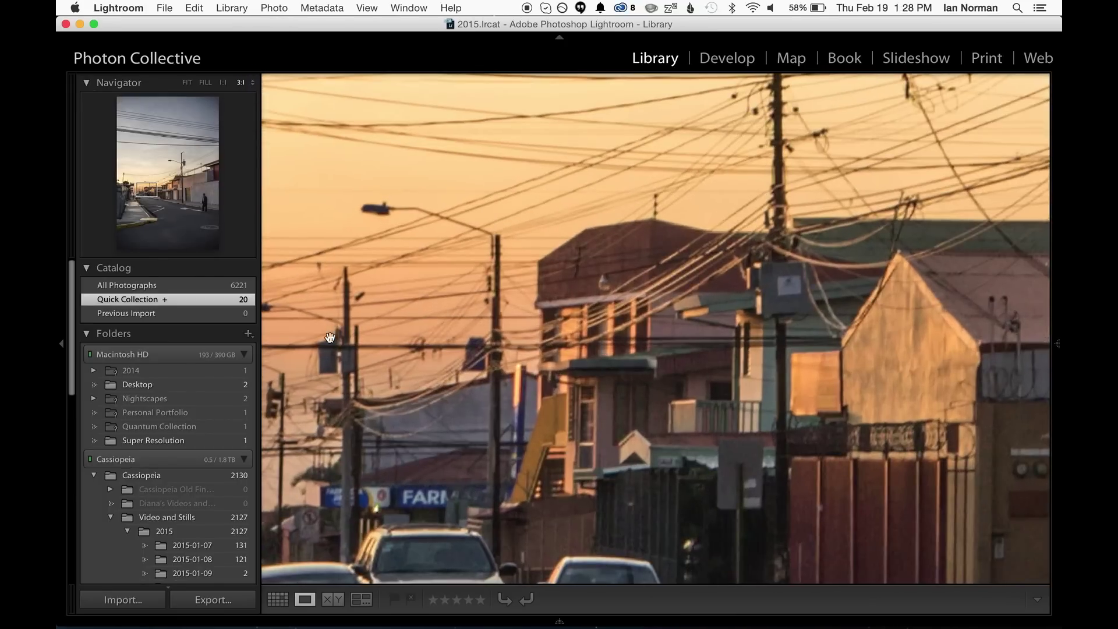
pyautogui.moveTo(343, 402); pyautogui.dragTo(613, 223)
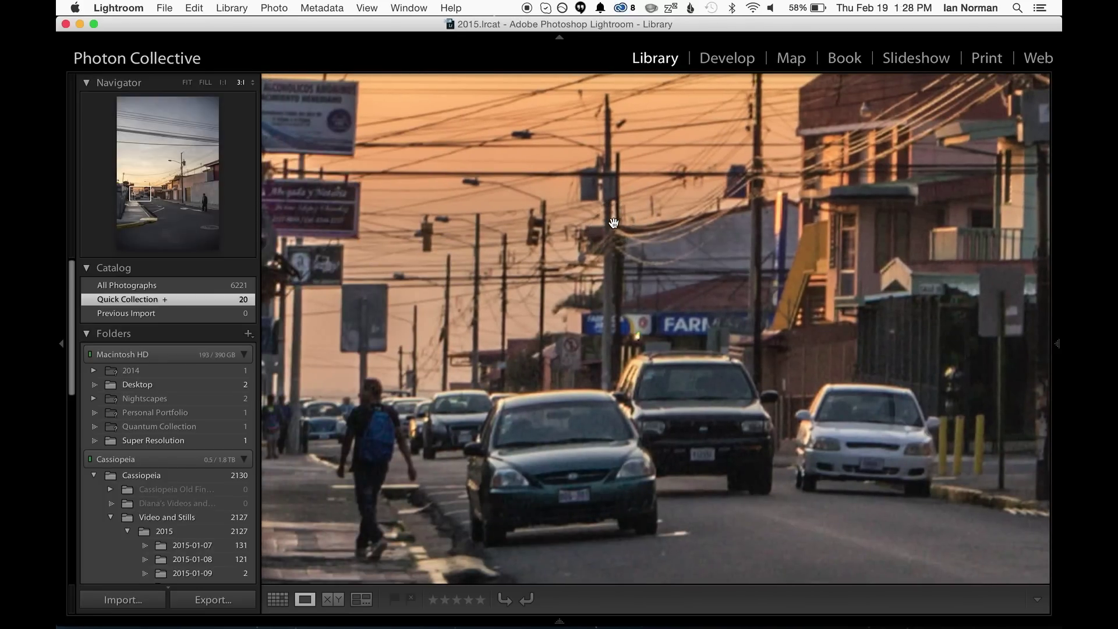
# Step: Compare the following burst frames at 3:1 around the cars and distant buildings, ending on the full-photo view
pyautogui.press('Right')
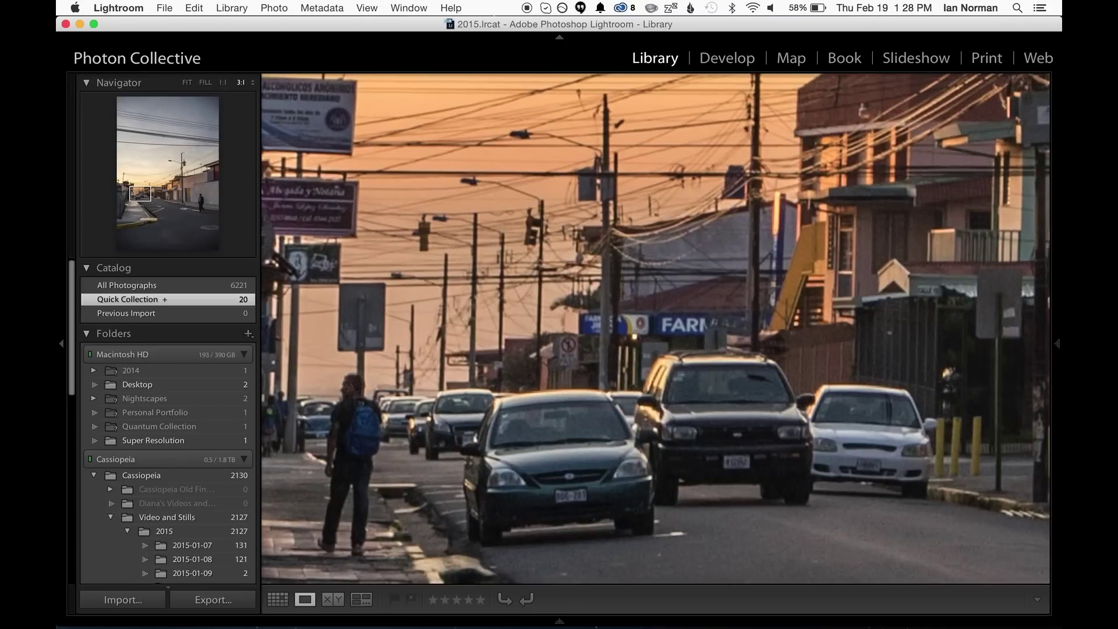
pyautogui.press('Right')
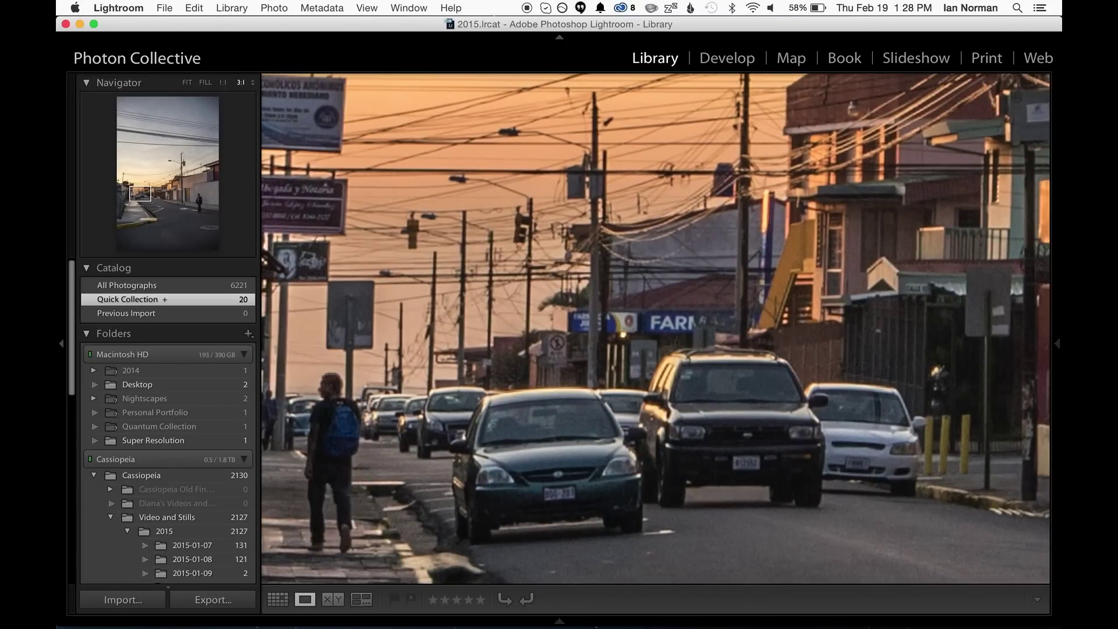
pyautogui.press('Right')
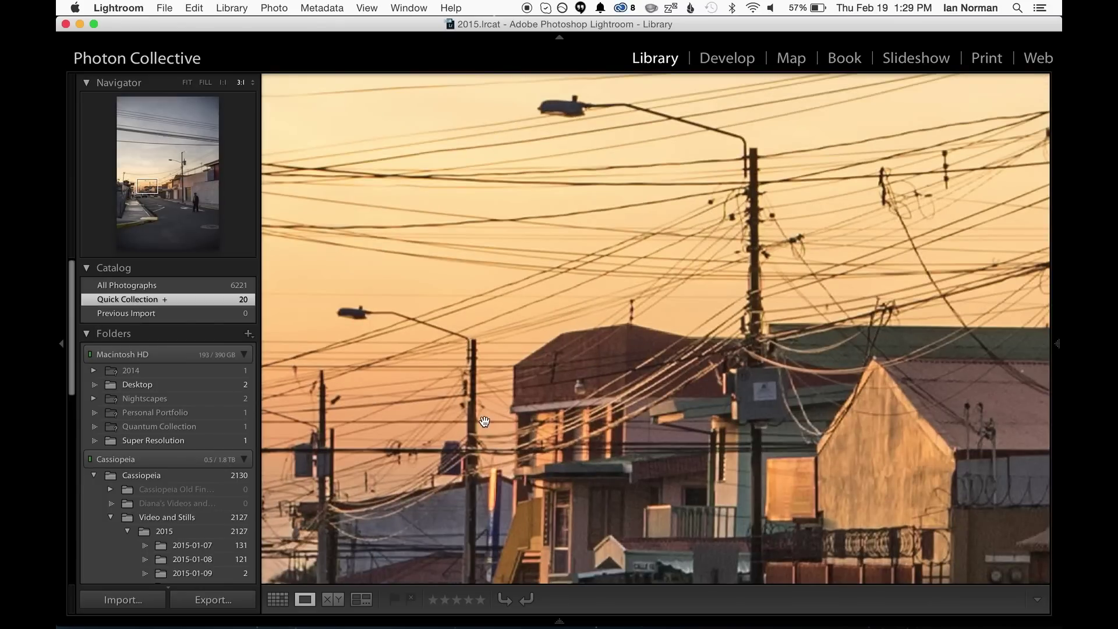
pyautogui.moveTo(486, 422); pyautogui.dragTo(919, 115)
pyautogui.moveTo(800, 196); pyautogui.dragTo(556, 262)
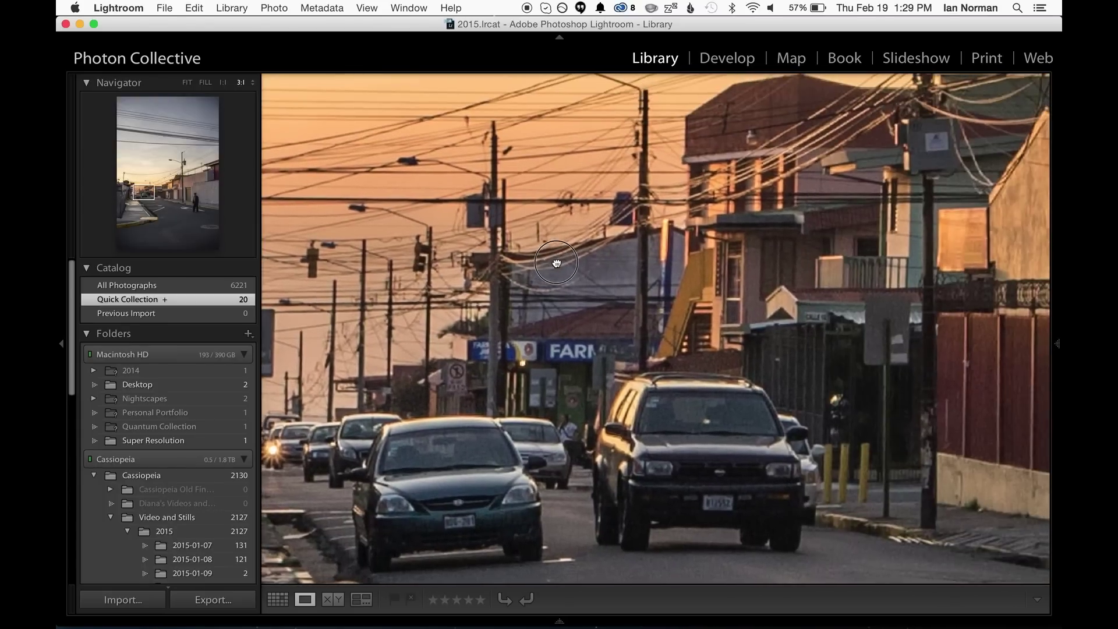
pyautogui.click(556, 262)
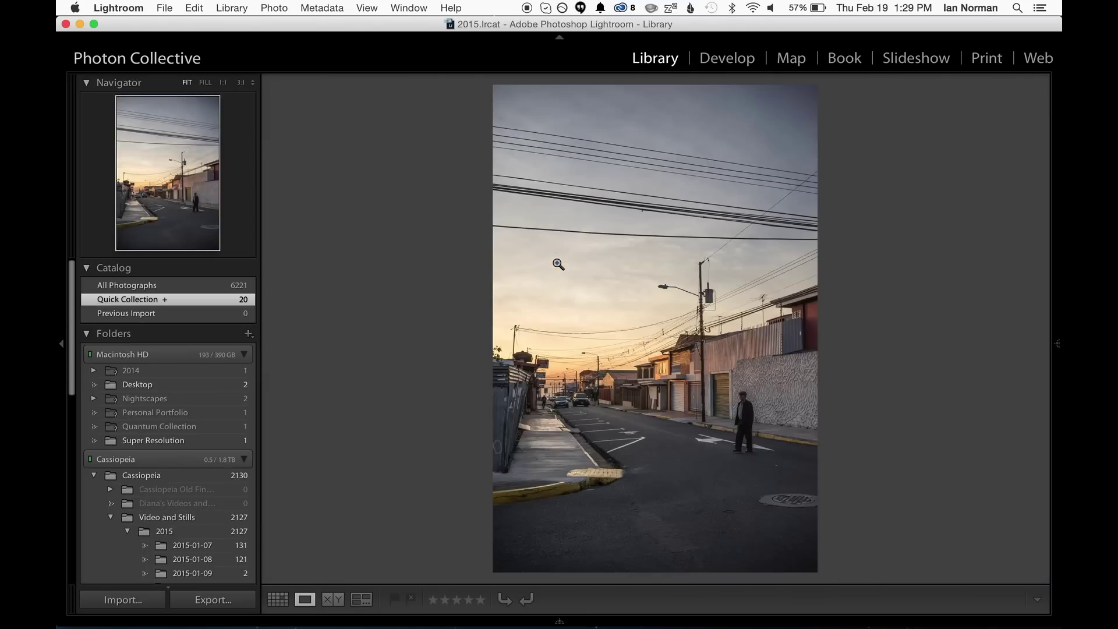
# Step: Return to the thumbnail grid and select all 20 photos in the Quick Collection, from the first to the last
pyautogui.press('g')
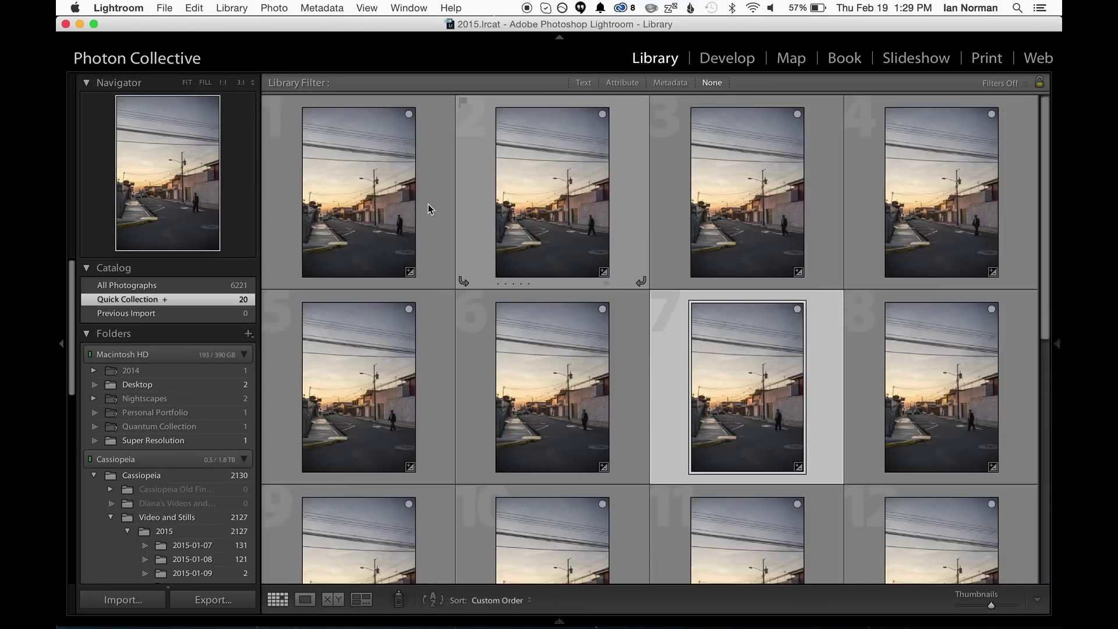
pyautogui.click(515, 212)
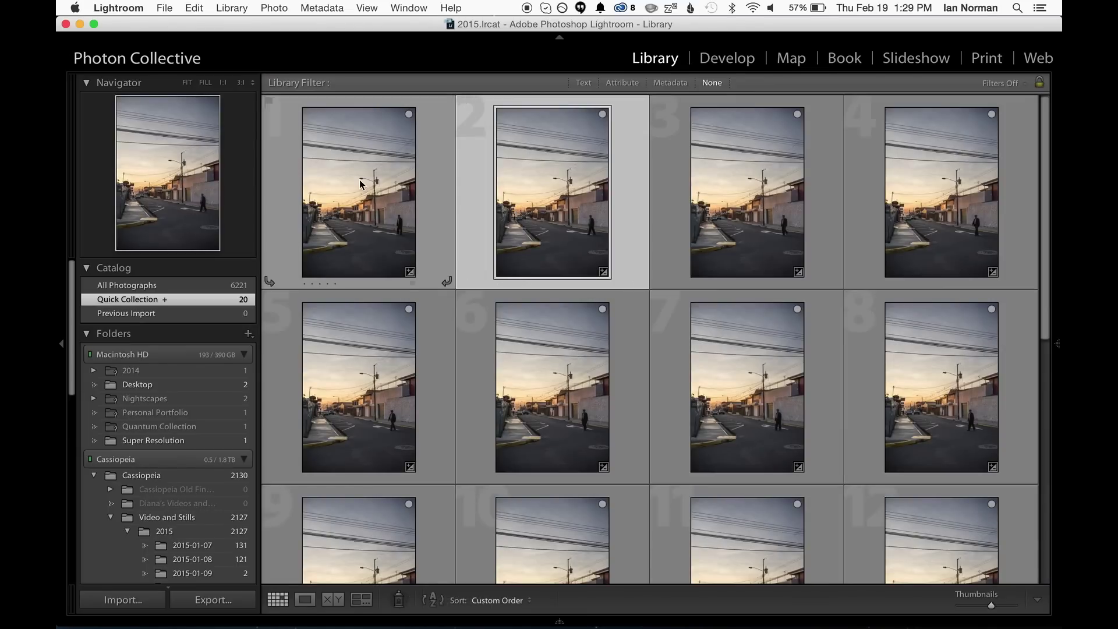
pyautogui.click(445, 280)
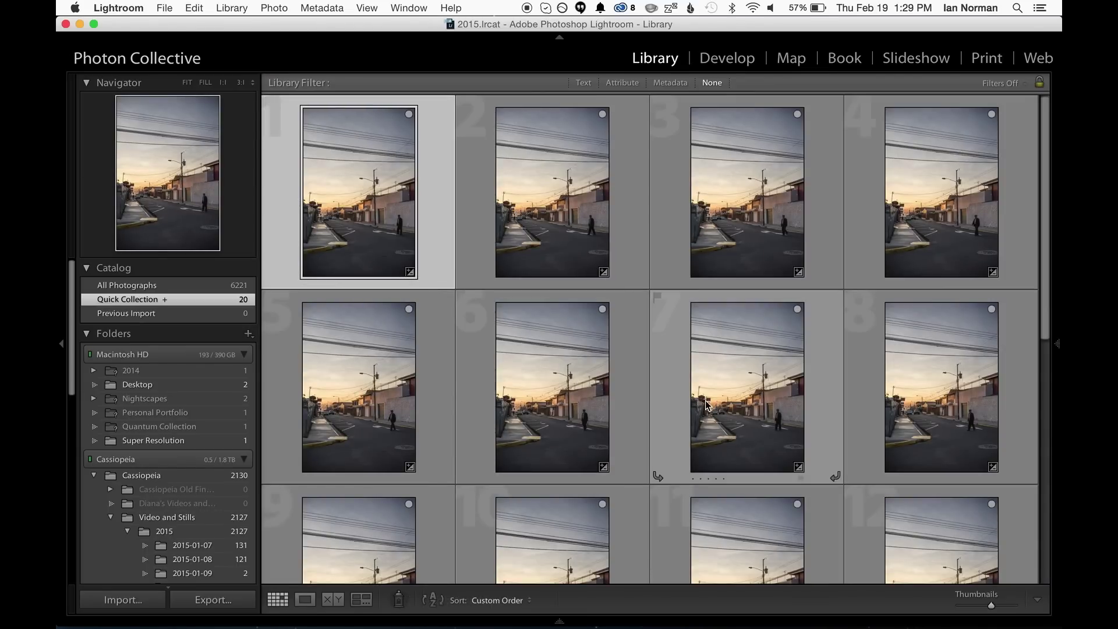
pyautogui.scroll(-5, 705, 401)
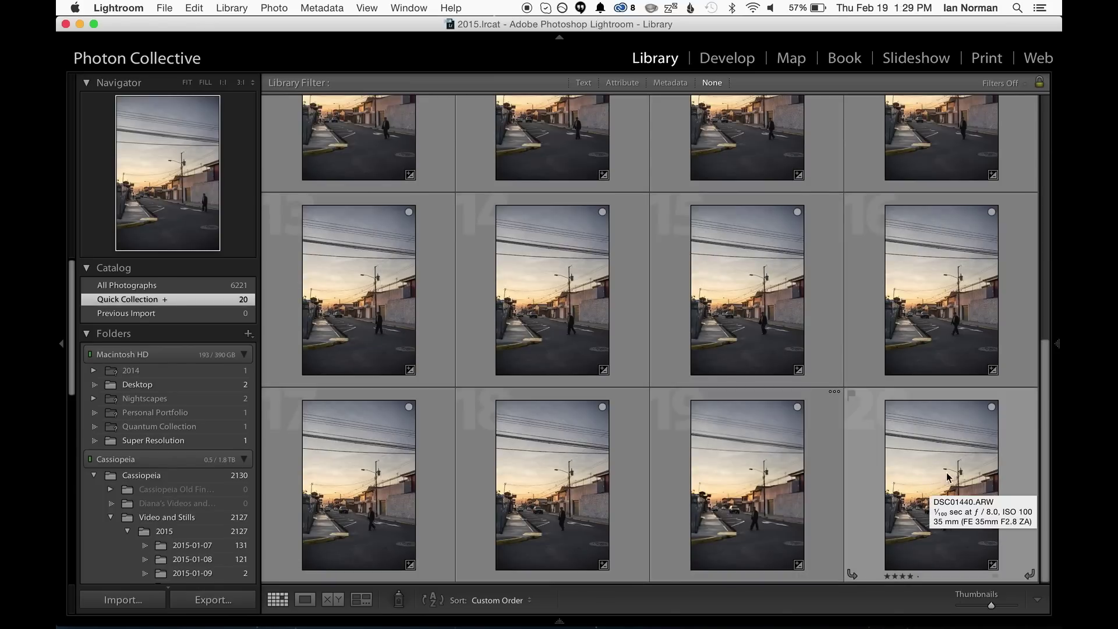
pyautogui.keyDown('shift'); pyautogui.click(934, 504); pyautogui.keyUp('shift')
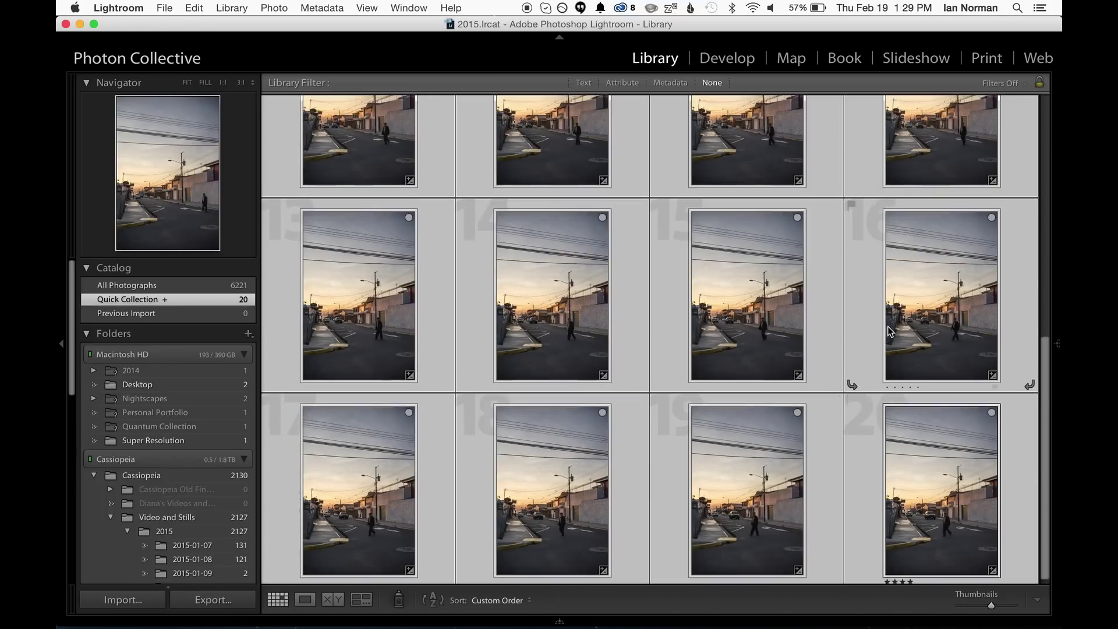
pyautogui.scroll(5, 888, 326)
pyautogui.scroll(-5, 887, 326)
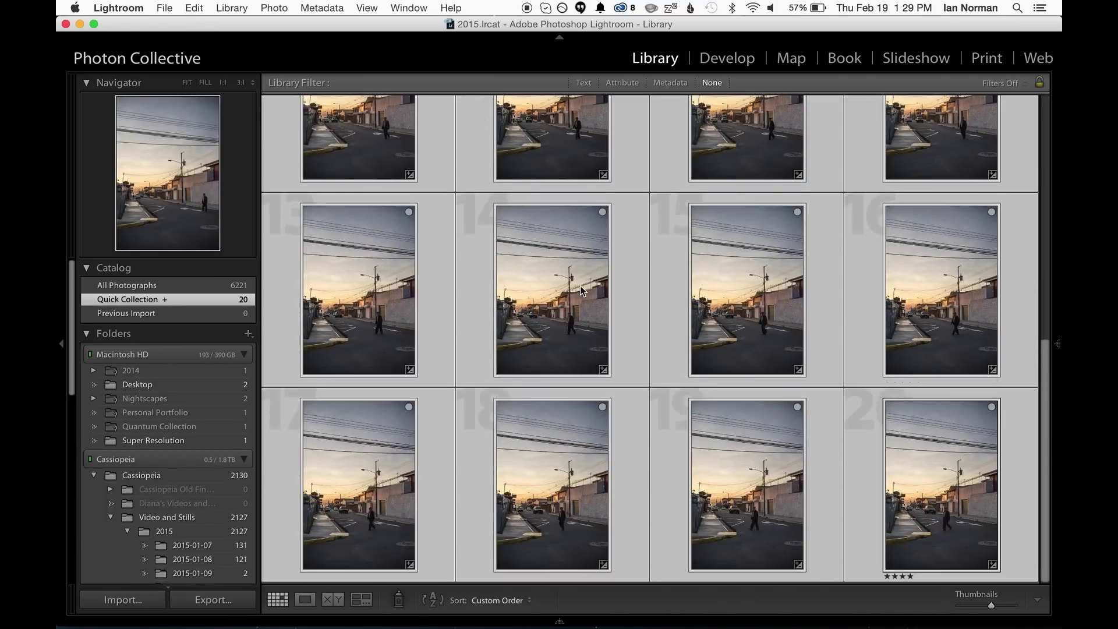
# Step: Send the selected photos from Lightroom to Photoshop as layers of a single document
pyautogui.rightClick(539, 244)
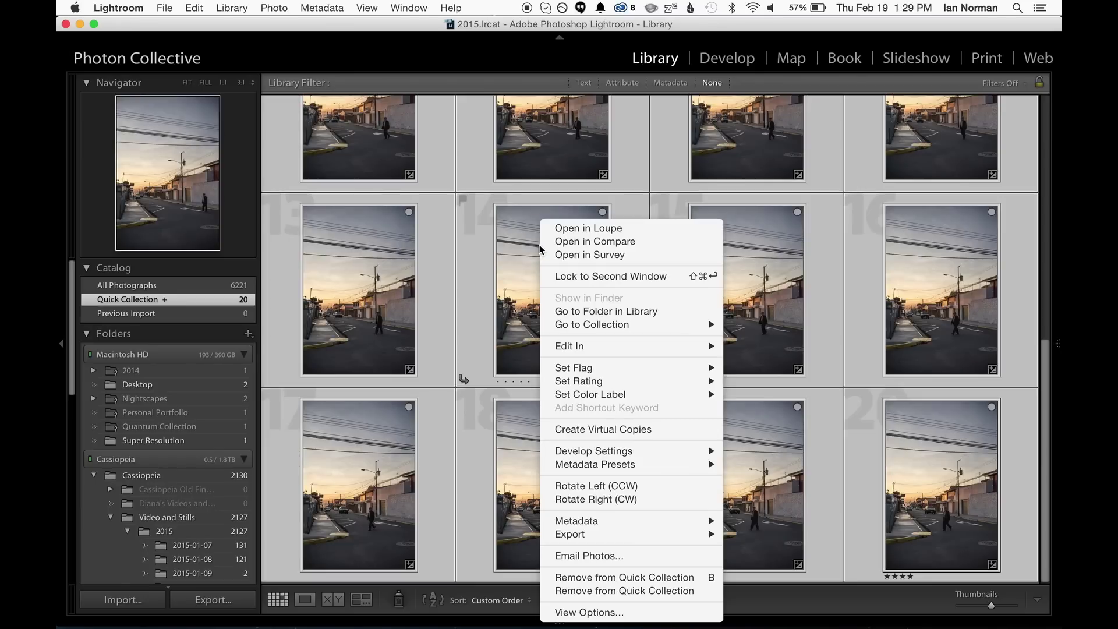
pyautogui.moveTo(702, 349)
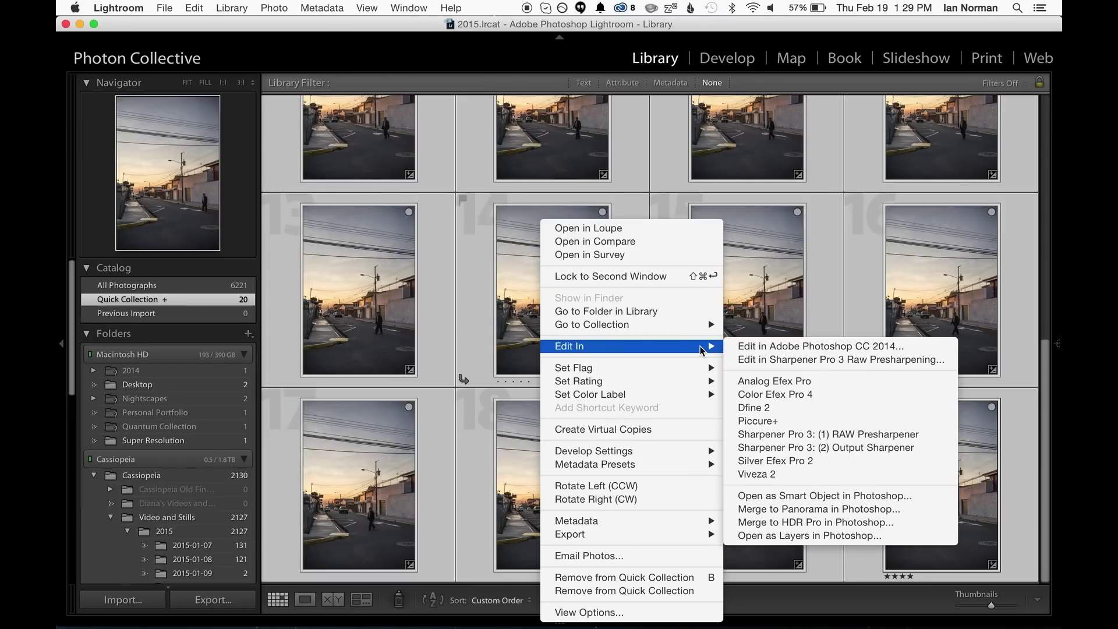
pyautogui.click(826, 537)
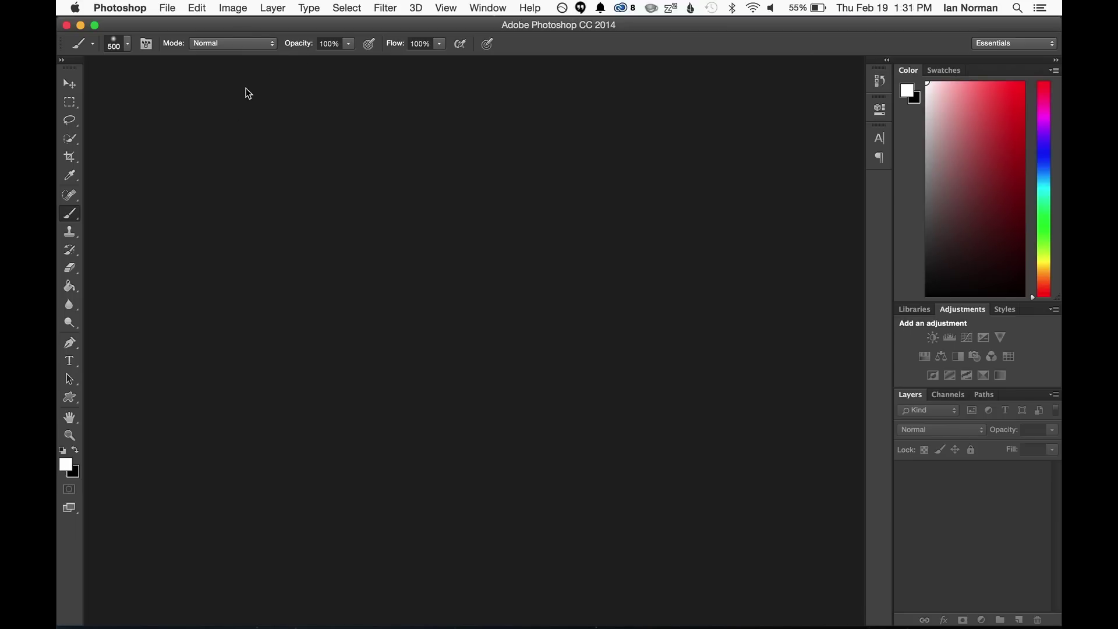
# Step: Run the Load Files into Stack script and browse for the source files to load as layers
pyautogui.click(168, 10)
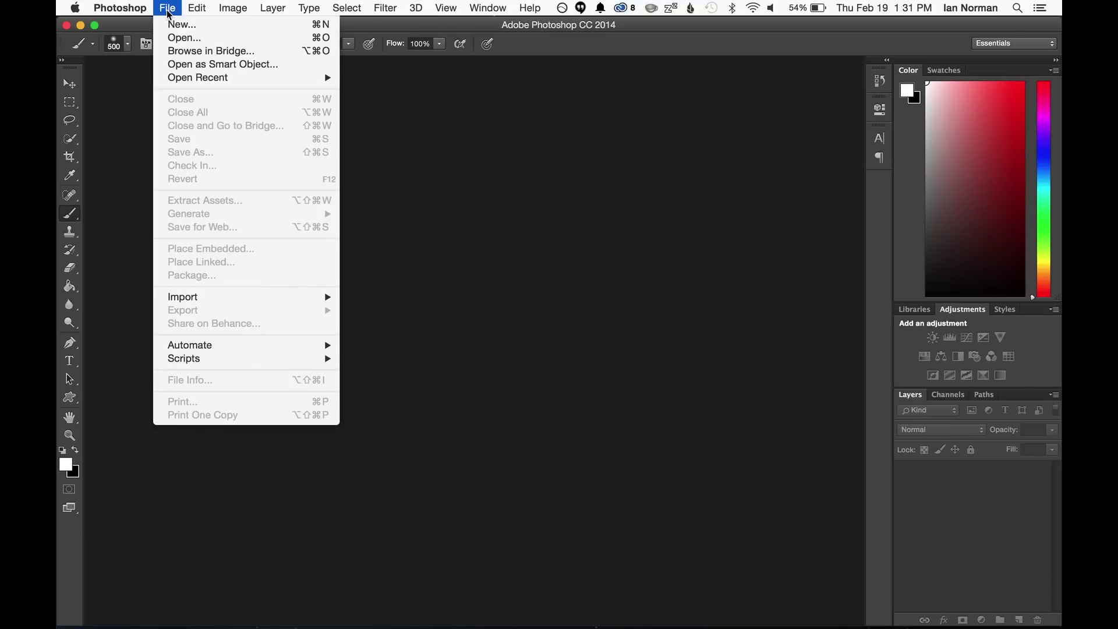
pyautogui.moveTo(292, 360)
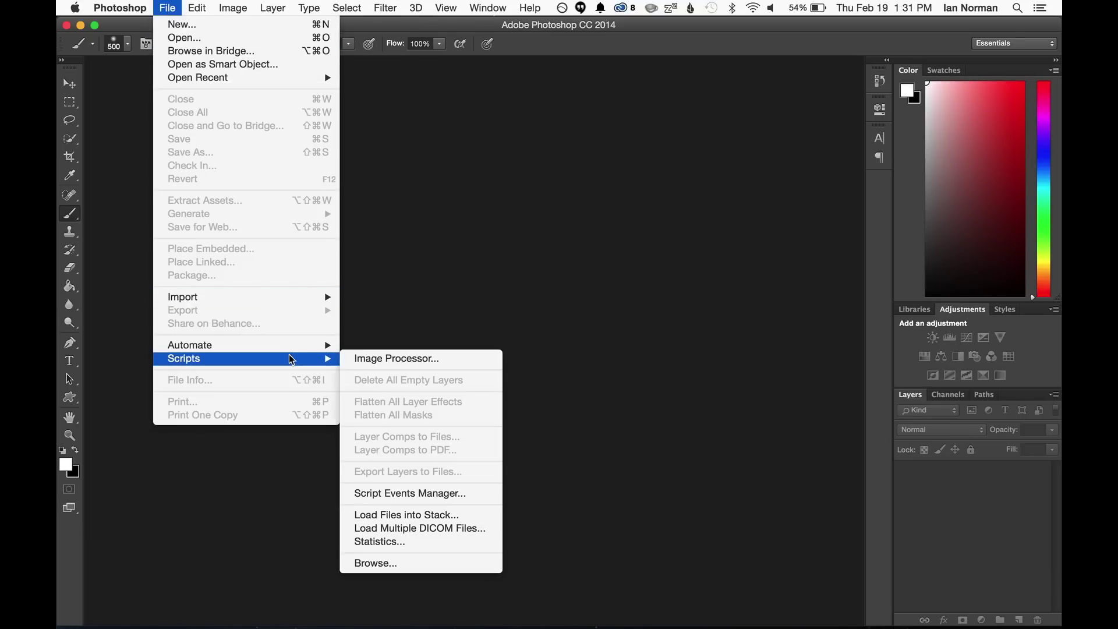
pyautogui.click(409, 516)
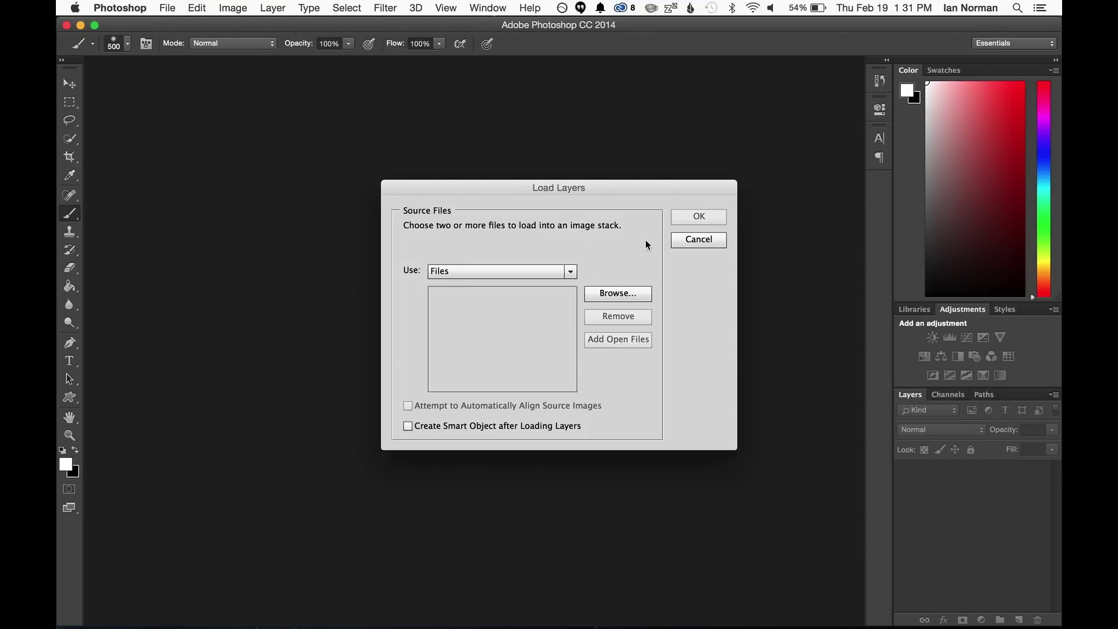
pyautogui.click(626, 294)
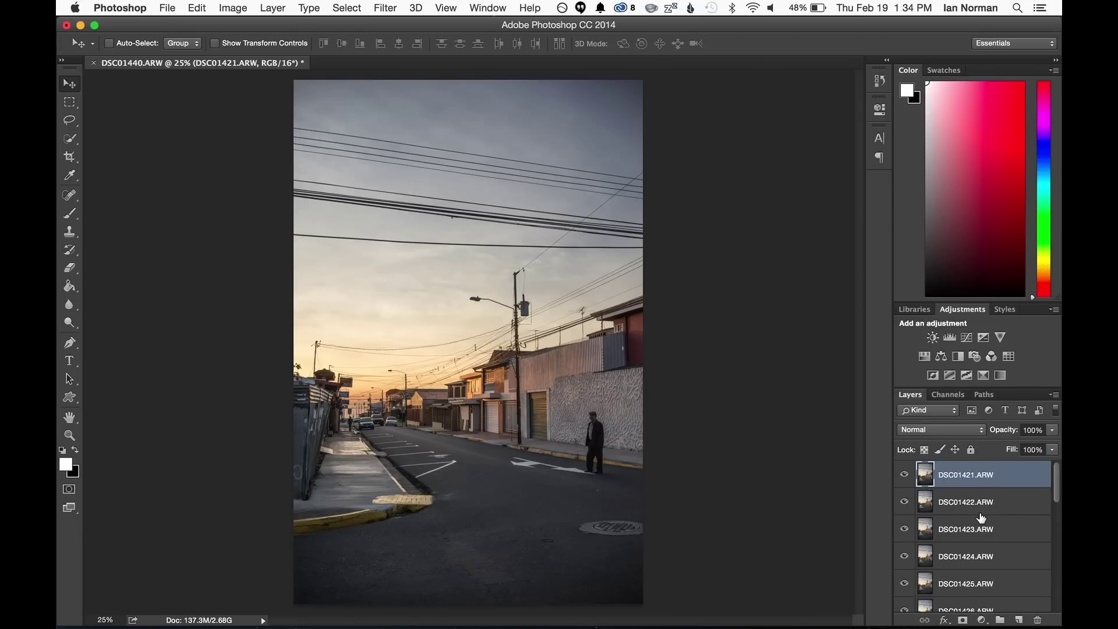
# Step: Look through the layer stack and set the Image Size width and height to 200 percent
pyautogui.scroll(-6, 981, 518)
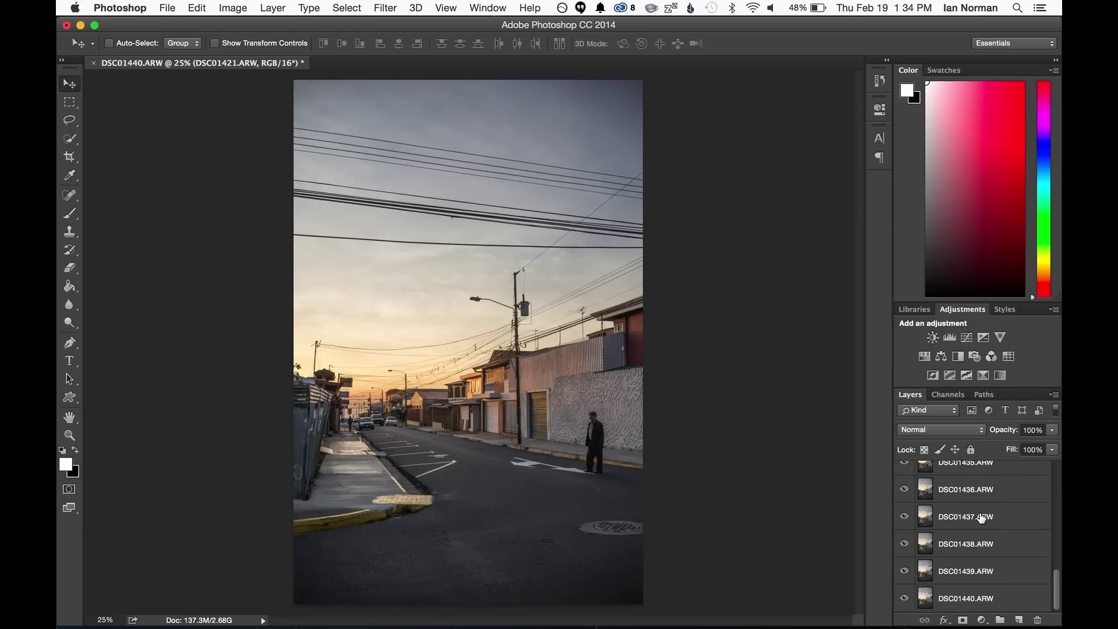
pyautogui.scroll(10, 967, 582)
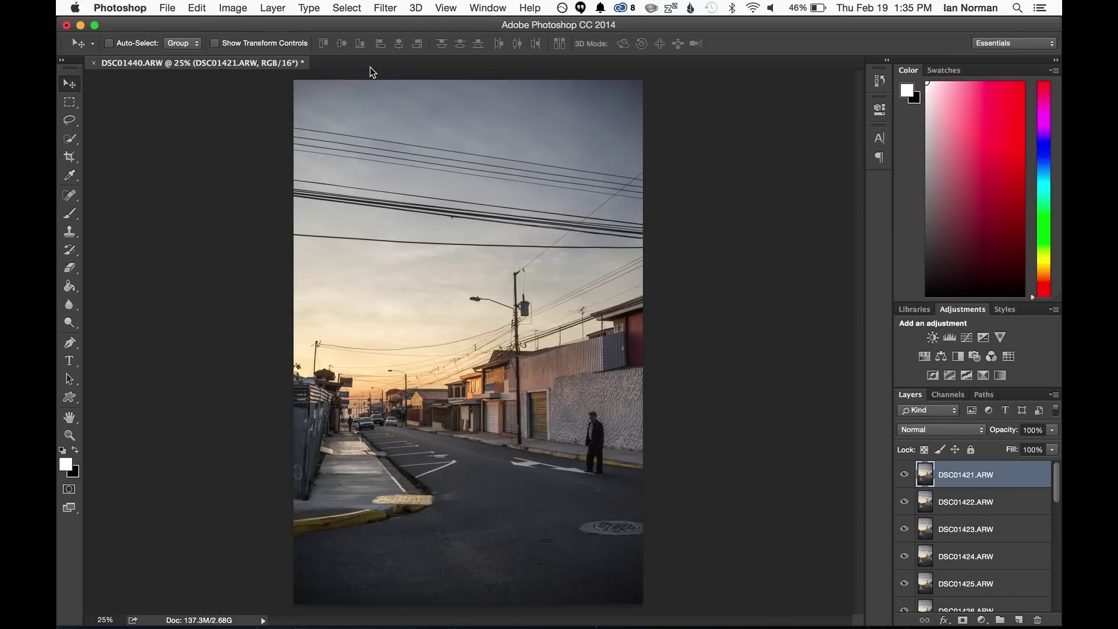
pyautogui.click(228, 10)
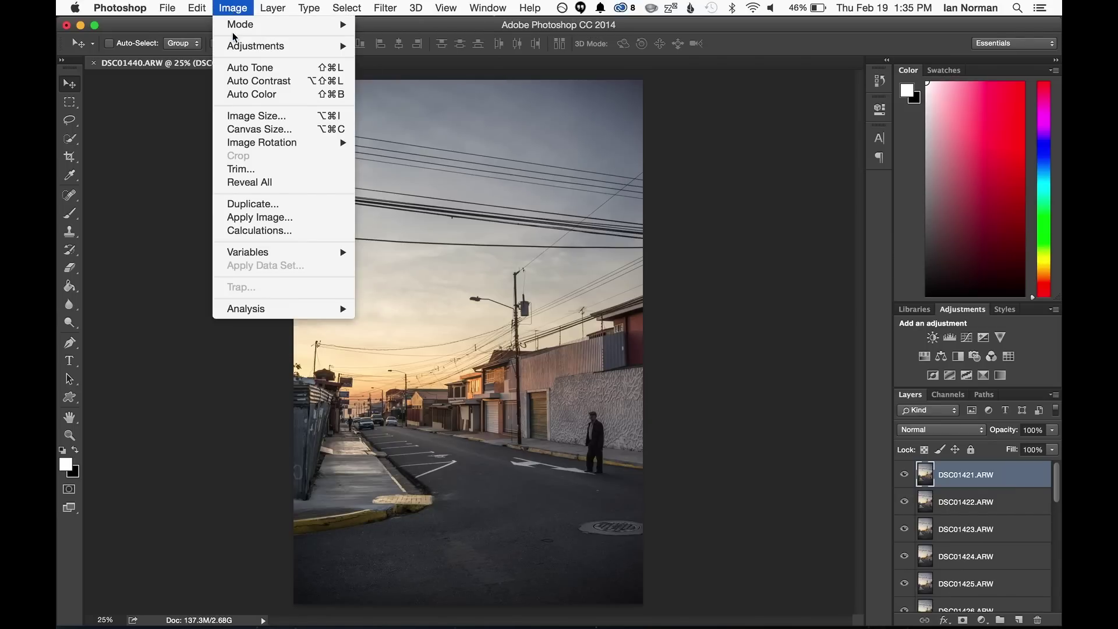
pyautogui.click(256, 116)
pyautogui.moveTo(662, 294); pyautogui.dragTo(390, 154)
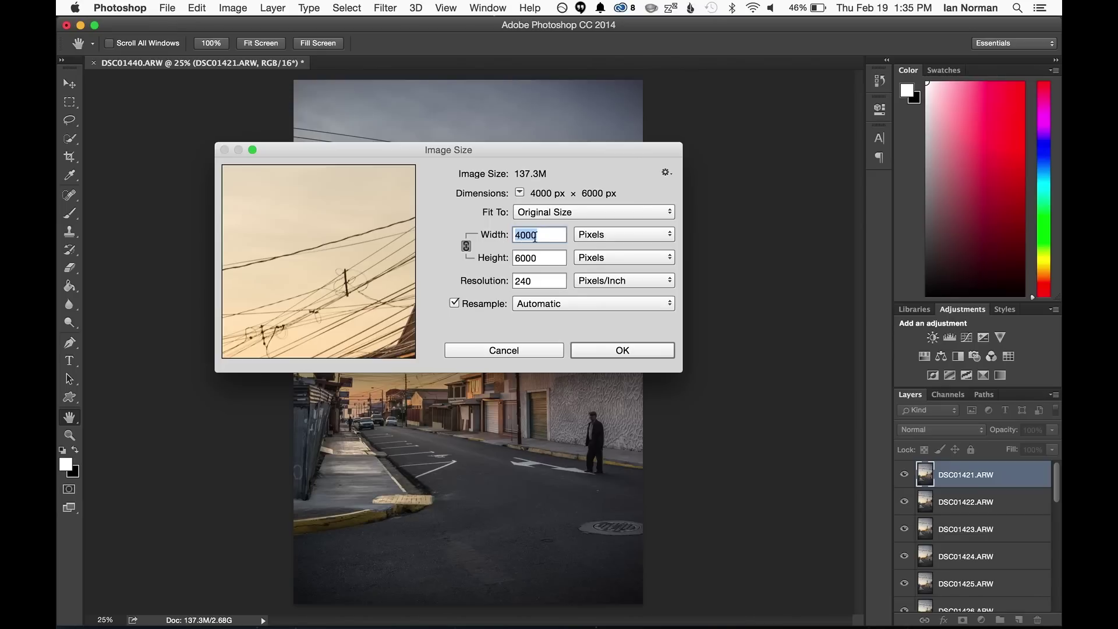
pyautogui.click(587, 236)
pyautogui.click(617, 223)
pyautogui.write('200')
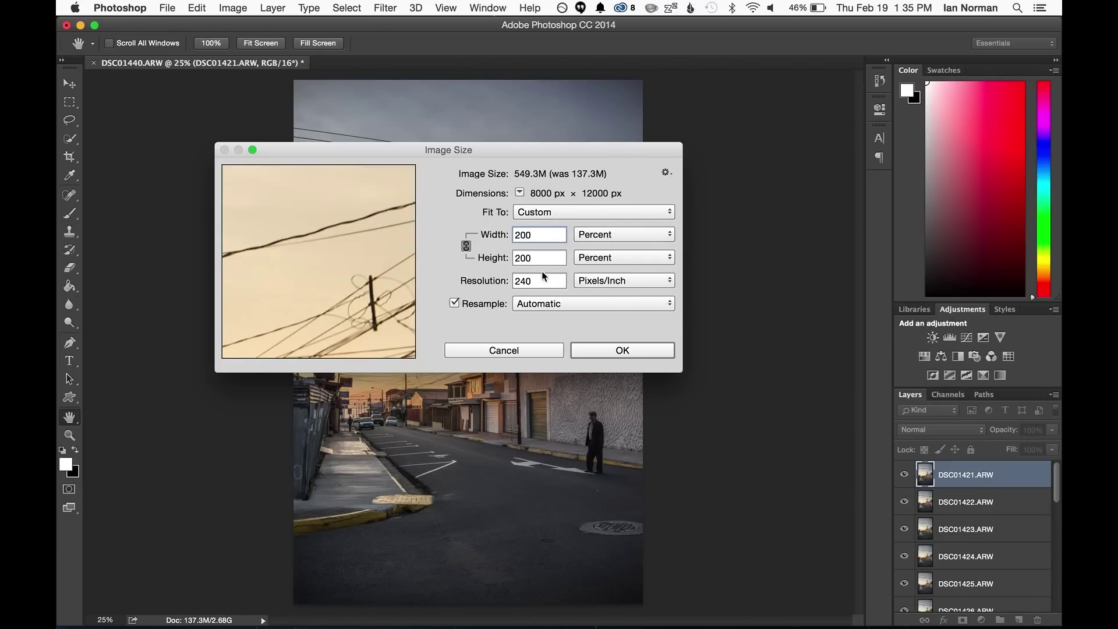
# Step: Inspect the wires and rooftops in the resize preview and set the resampling method to Nearest Neighbor (hard edges)
pyautogui.moveTo(355, 318); pyautogui.dragTo(377, 177)
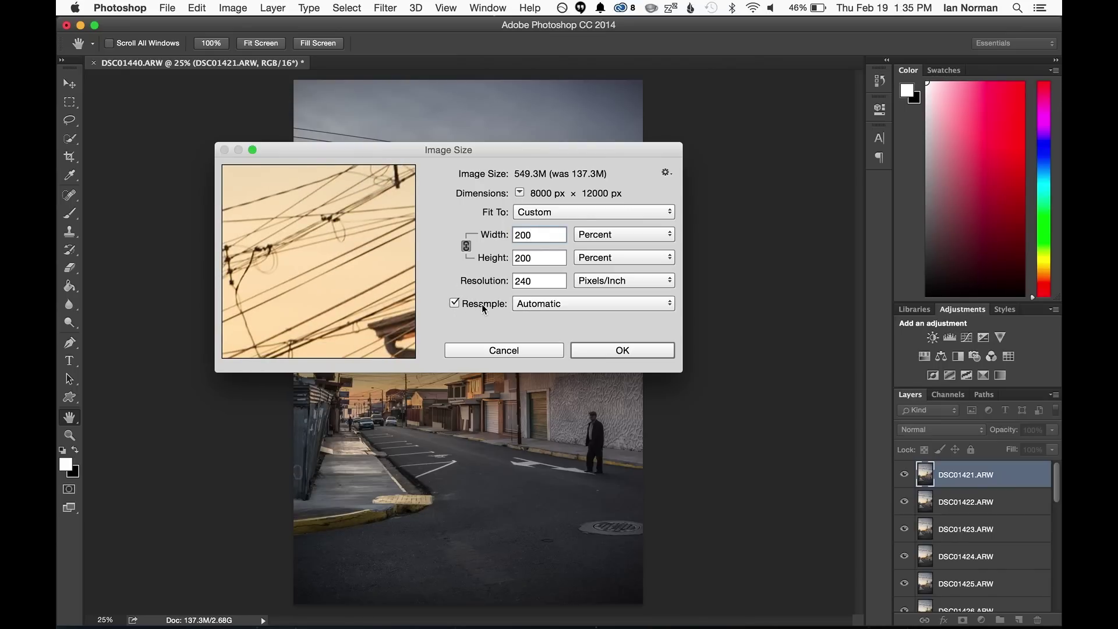
pyautogui.click(542, 305)
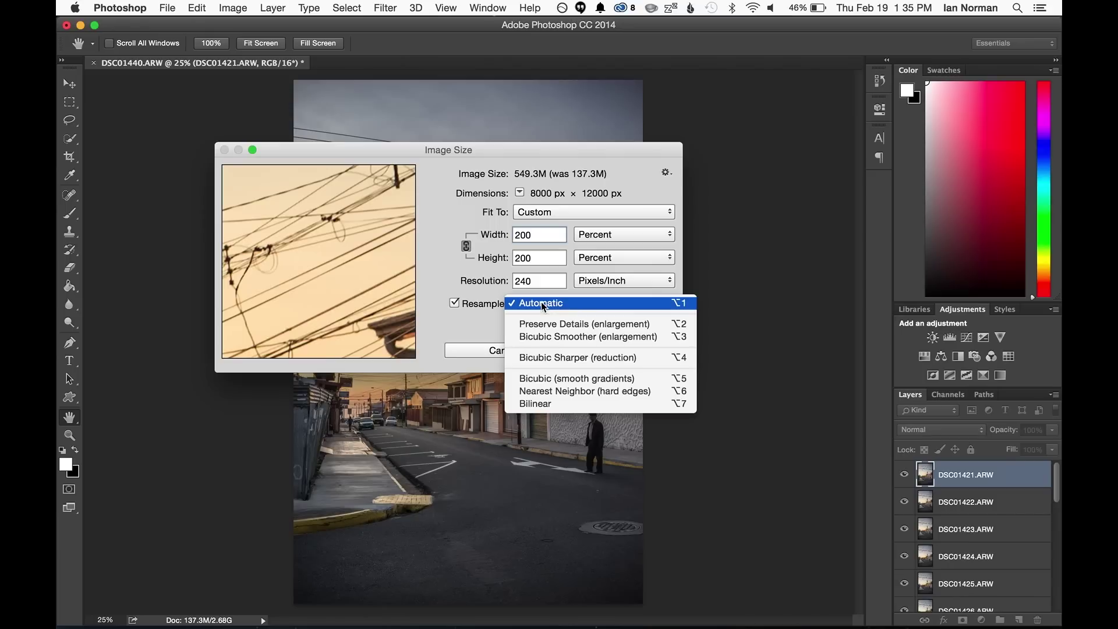
pyautogui.click(562, 393)
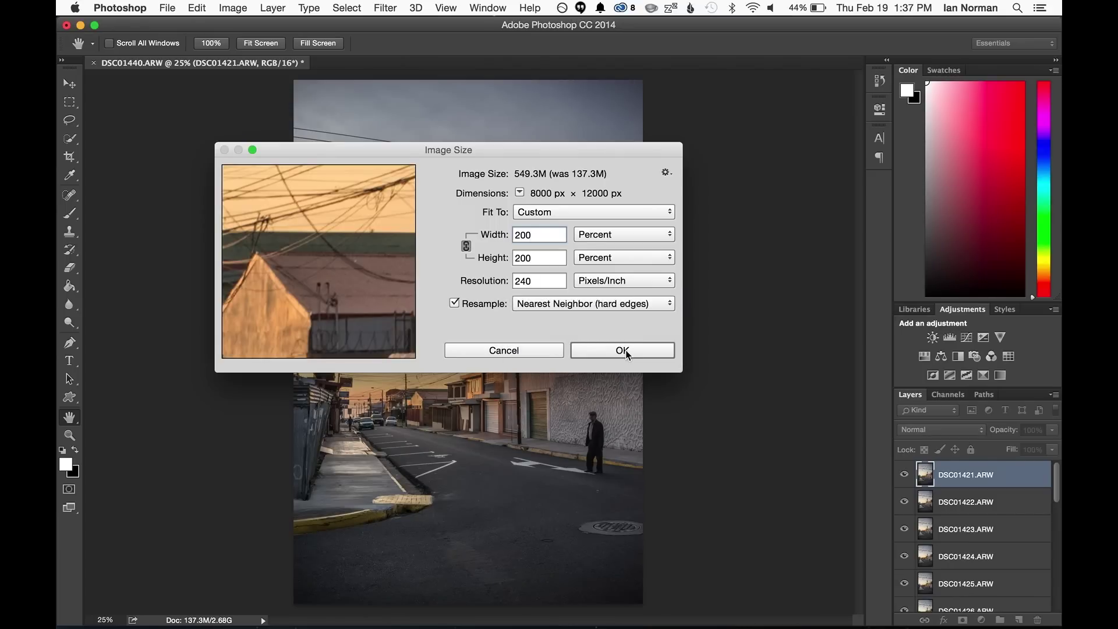
# Step: Apply the image resize and inspect the pixels of the overhead wires above the green roof at up to 3200 percent magnification
pyautogui.click(622, 350)
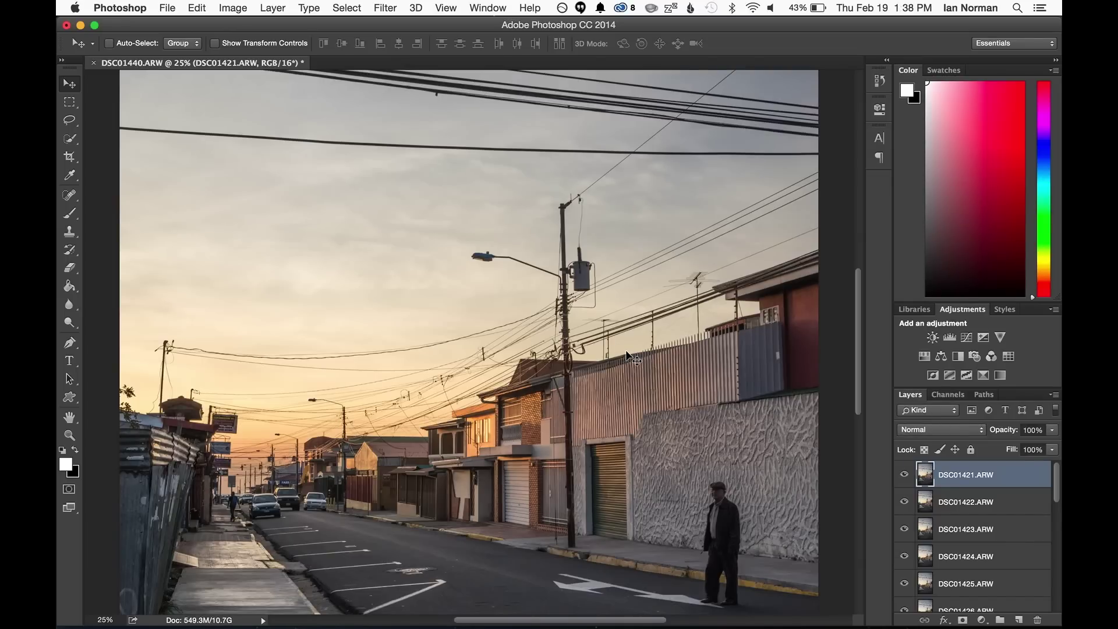
pyautogui.keyDown('super'); pyautogui.click(371, 413); pyautogui.keyUp('super')
pyautogui.moveTo(376, 446); pyautogui.dragTo(538, 349)
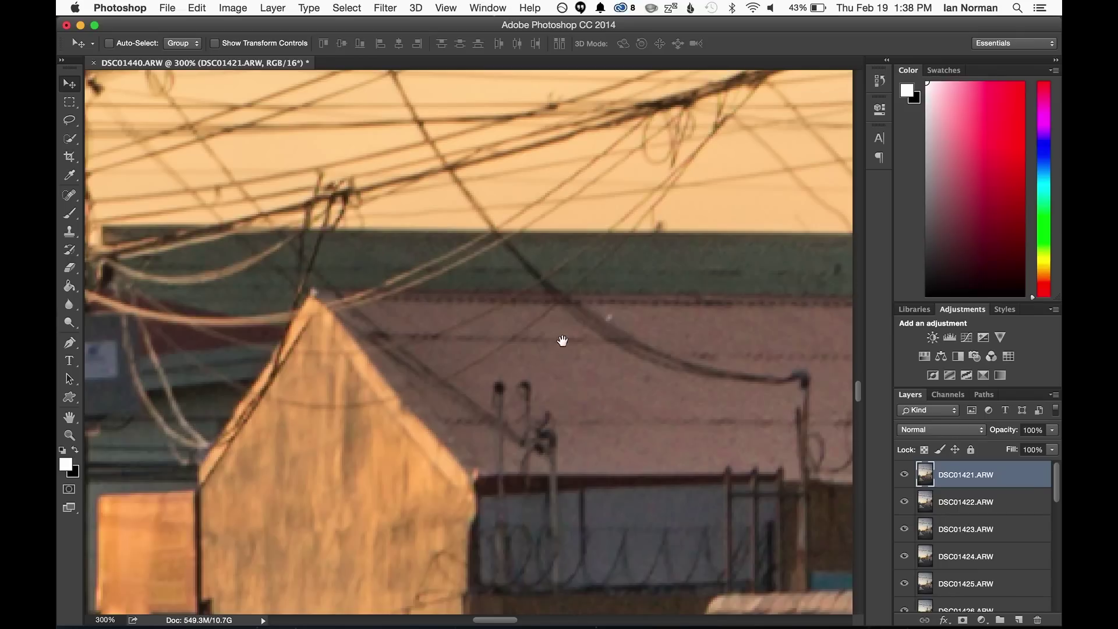
pyautogui.keyDown('super'); pyautogui.click(563, 165); pyautogui.keyUp('super')
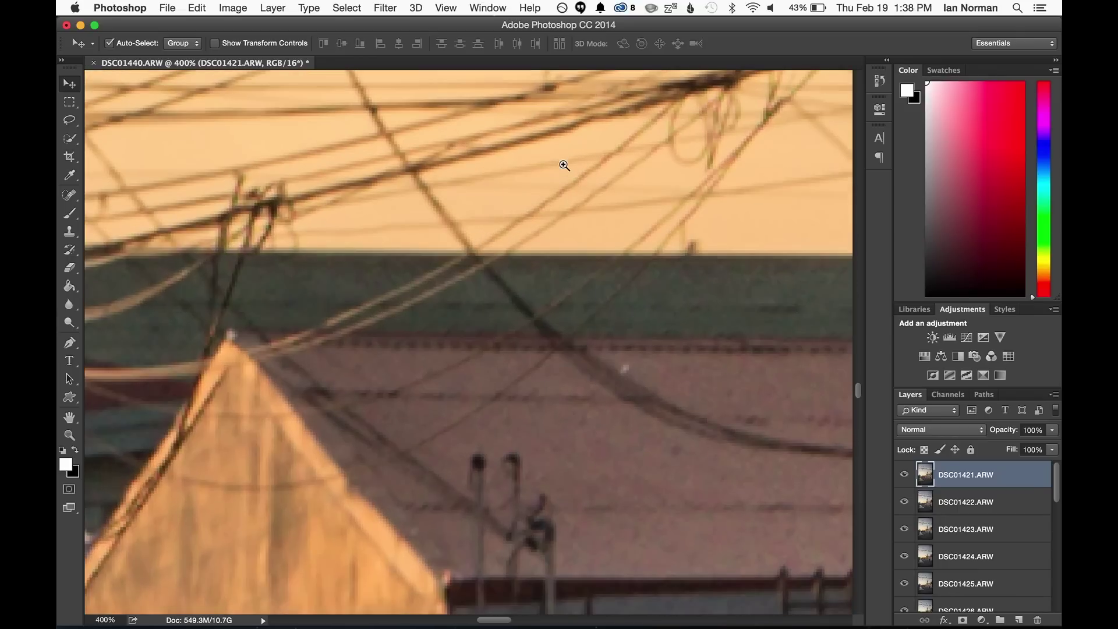
pyautogui.keyDown('super'); pyautogui.click(582, 191); pyautogui.keyUp('super')
pyautogui.keyDown('super'); pyautogui.click(580, 188); pyautogui.keyUp('super')
pyautogui.keyDown('super'); pyautogui.click(580, 188); pyautogui.keyUp('super')
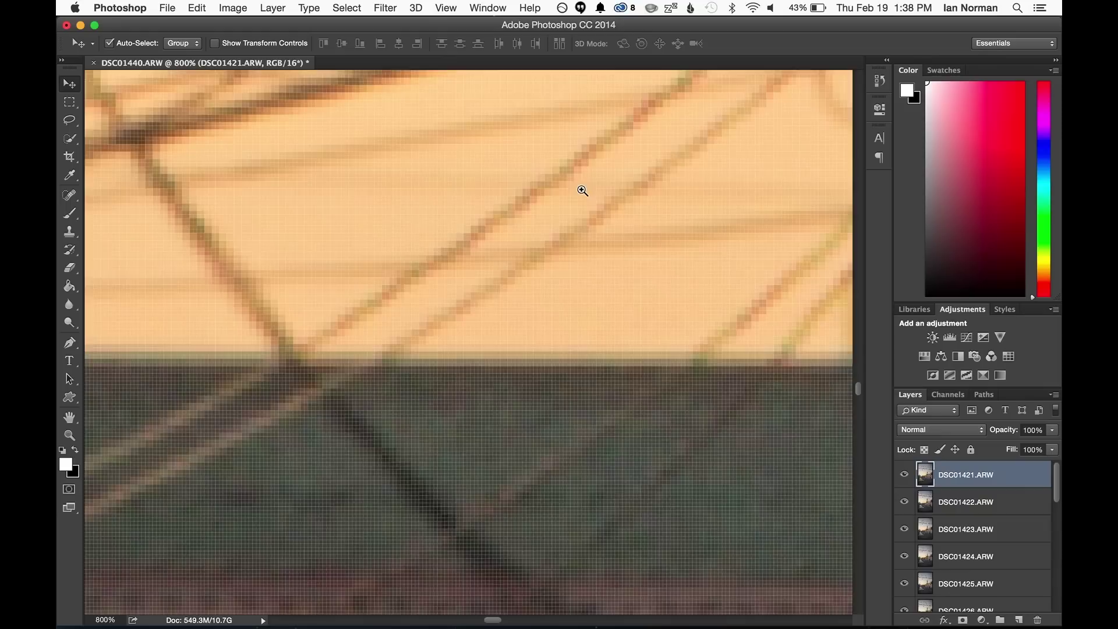
pyautogui.keyDown('super'); pyautogui.click(580, 188); pyautogui.keyUp('super')
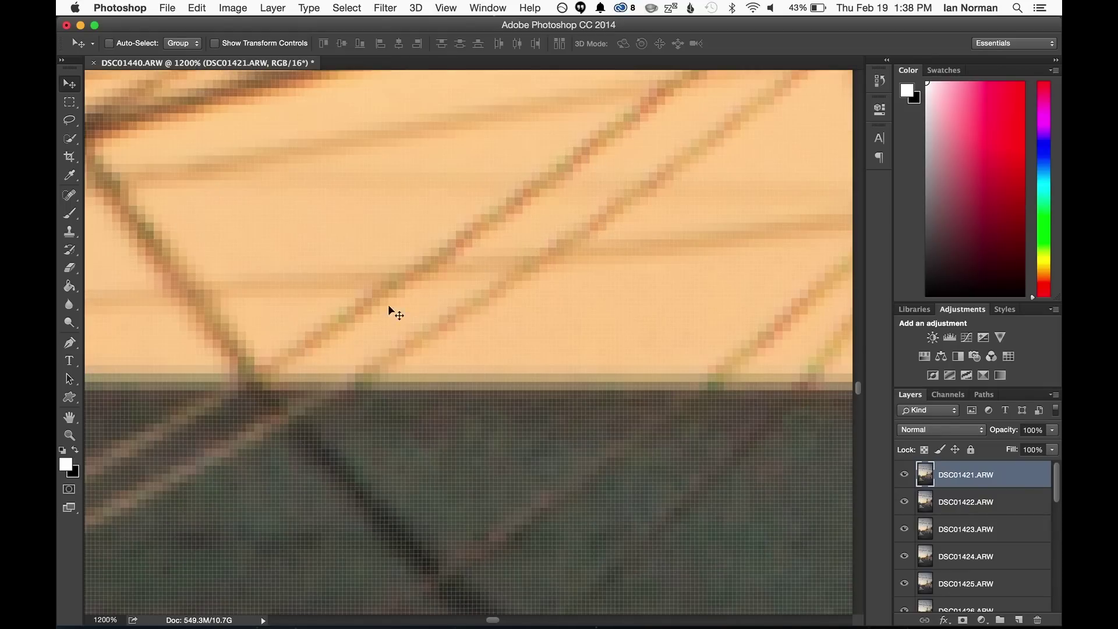
pyautogui.keyDown('super'); pyautogui.click(529, 186); pyautogui.keyUp('super')
pyautogui.keyDown('super'); pyautogui.click(529, 186); pyautogui.keyUp('super')
pyautogui.keyDown('super'); pyautogui.click(531, 188); pyautogui.keyUp('super')
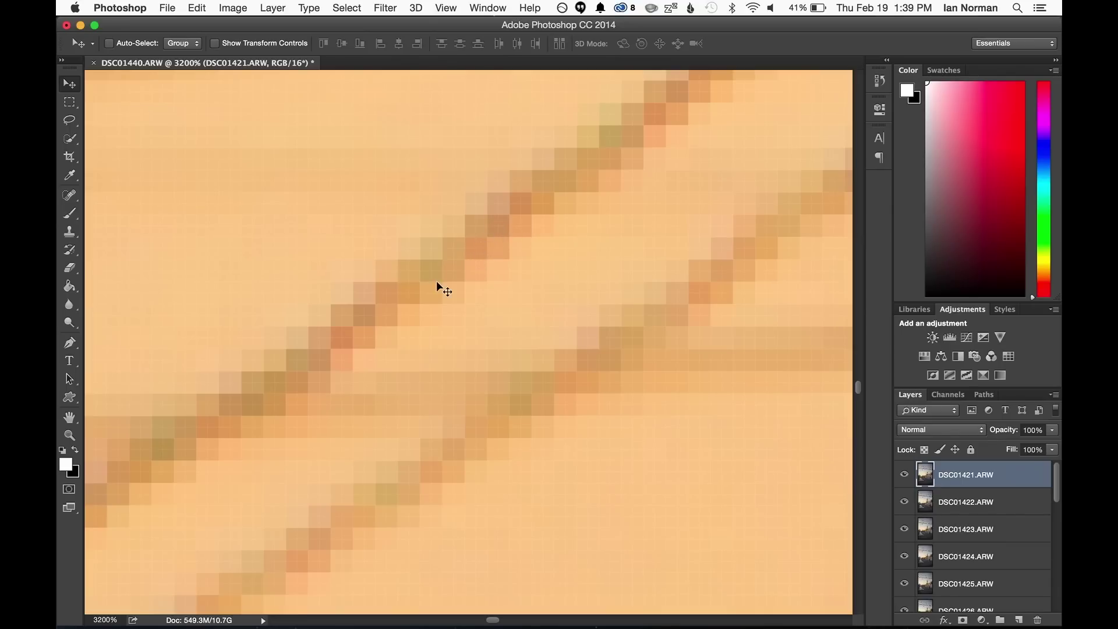
# Step: Toggle the visibility of the uppermost layers, from DSC01421.ARW down to DSC01424.ARW, at 100 percent to compare the framing between shots
pyautogui.press('super+1')
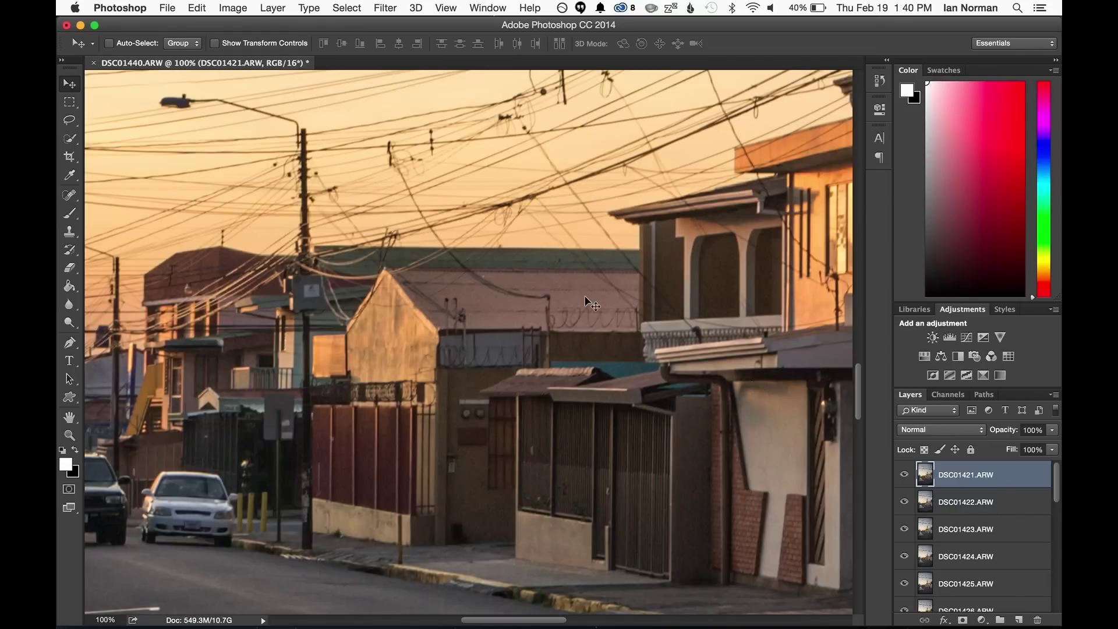
pyautogui.click(904, 475)
pyautogui.click(904, 475)
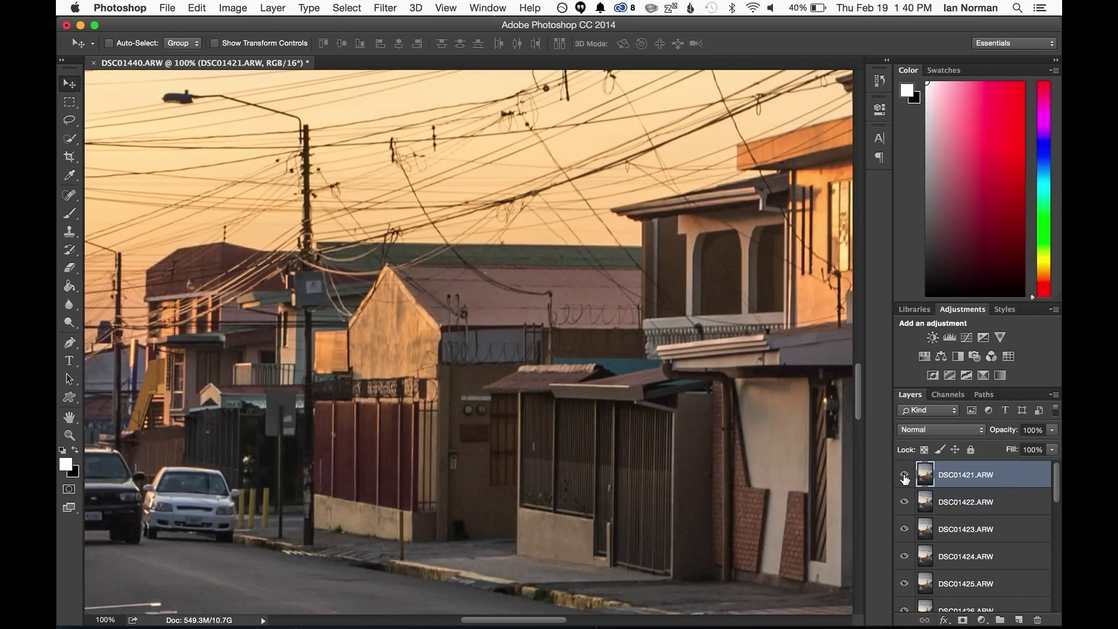
pyautogui.click(904, 475)
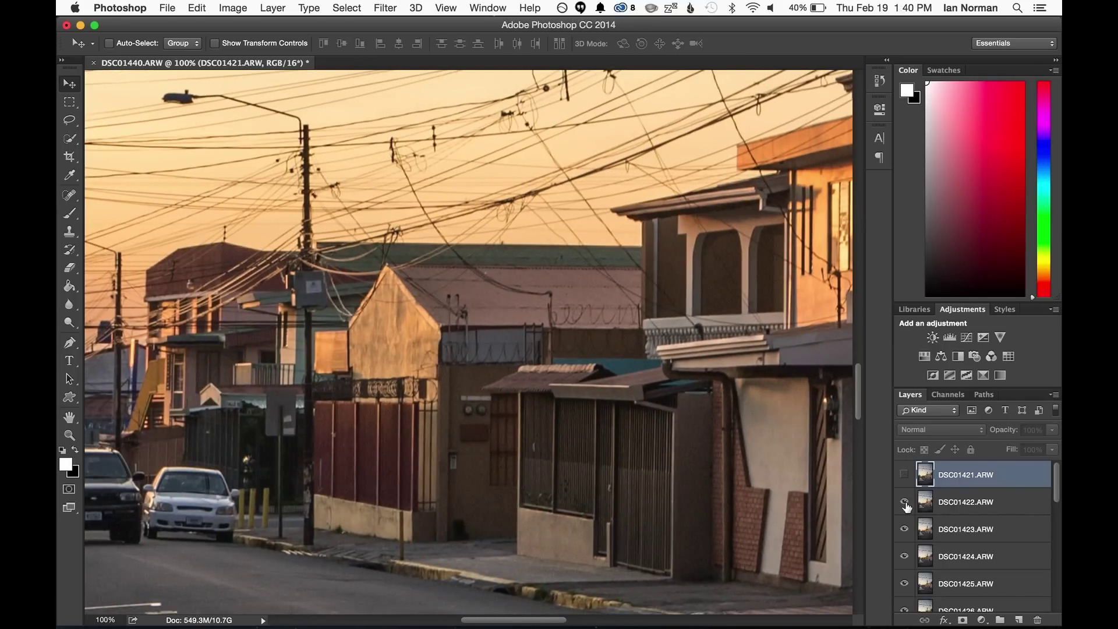
pyautogui.click(904, 502)
pyautogui.click(904, 529)
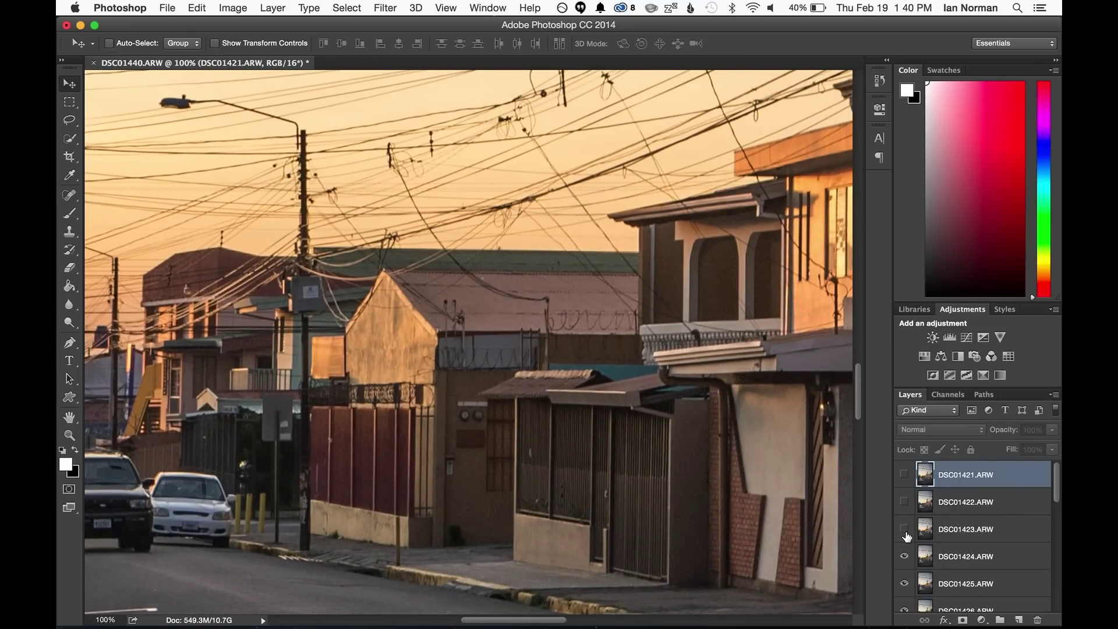
pyautogui.click(904, 556)
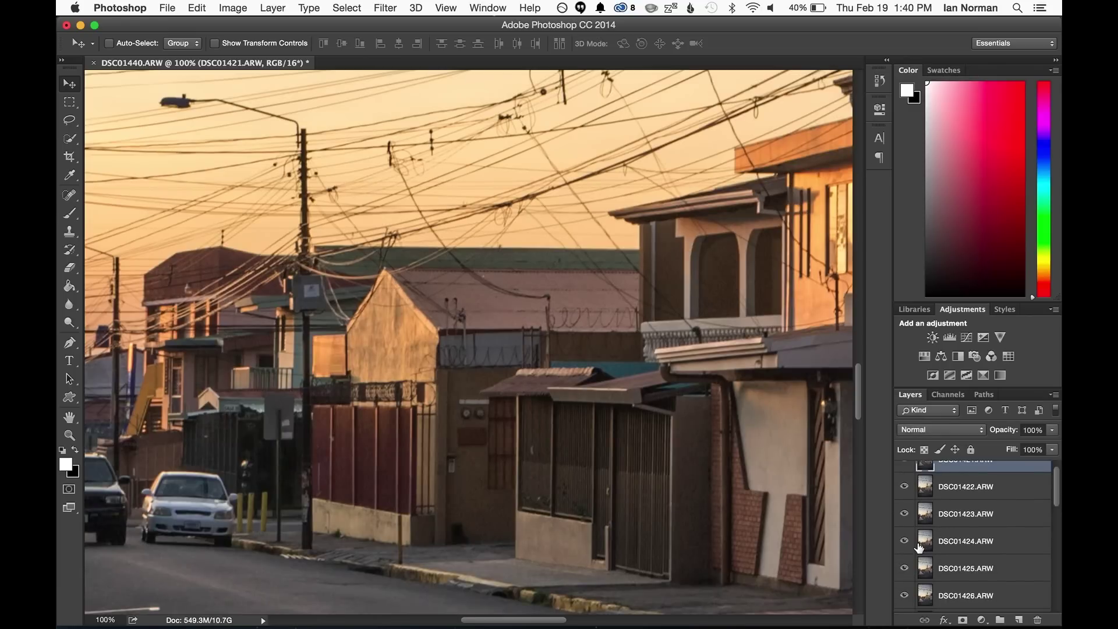
pyautogui.scroll(1, 918, 547)
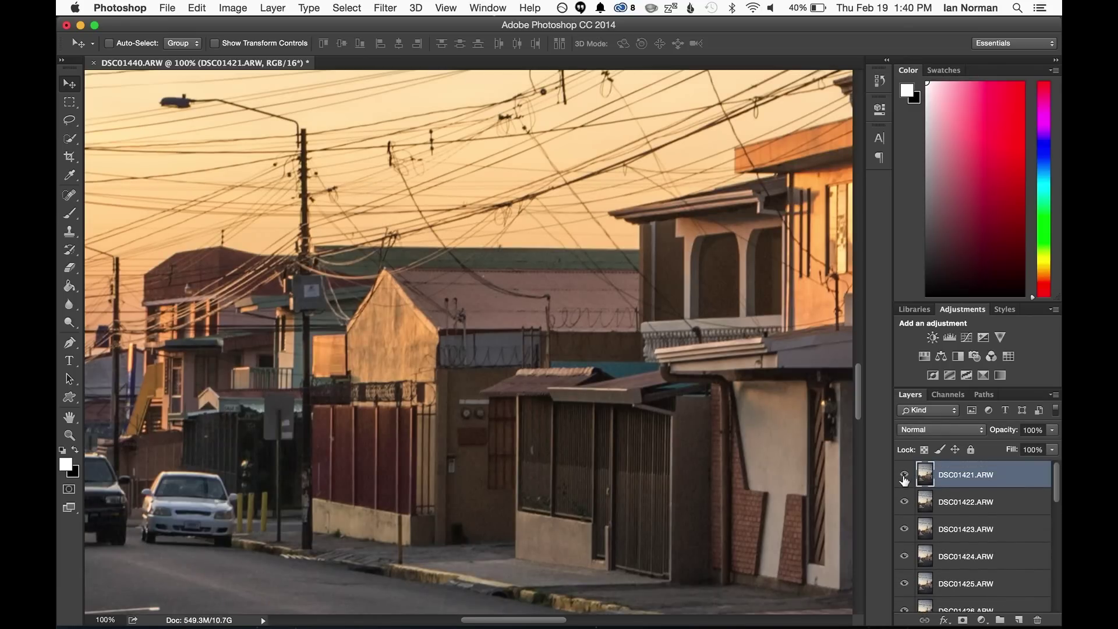
pyautogui.click(904, 474)
pyautogui.click(904, 501)
# Step: Select all layers from DSC01421.ARW to DSC01440.ARW and auto-align them with the Auto projection and no lens correction
pyautogui.scroll(-2, 984, 544)
pyautogui.scroll(-10, 984, 544)
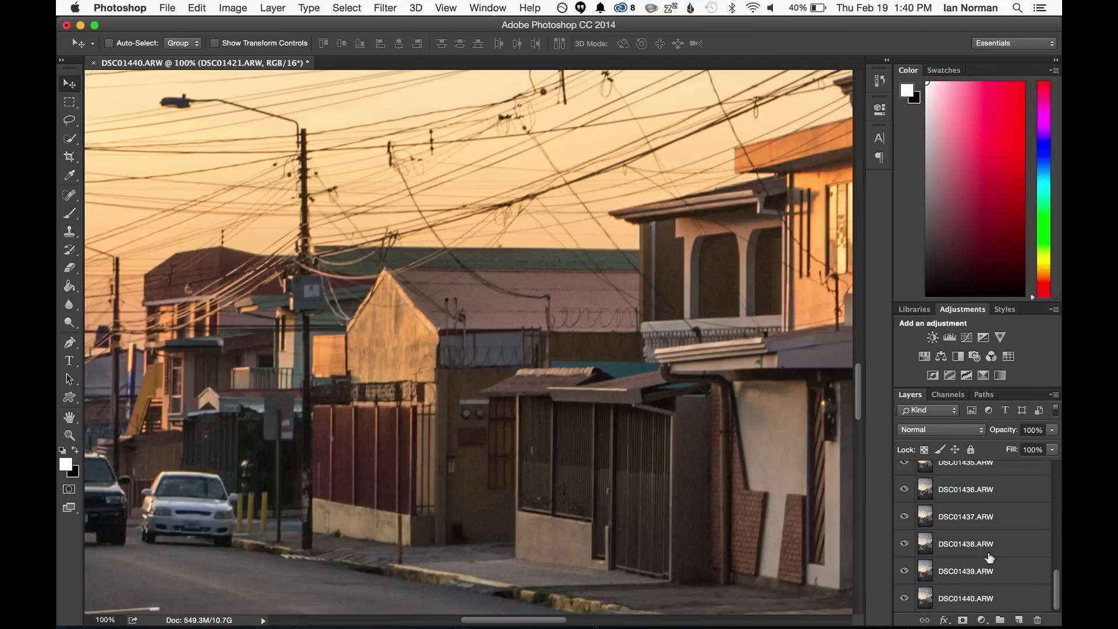
pyautogui.keyDown('shift'); pyautogui.click(996, 604); pyautogui.keyUp('shift')
pyautogui.scroll(12, 1006, 533)
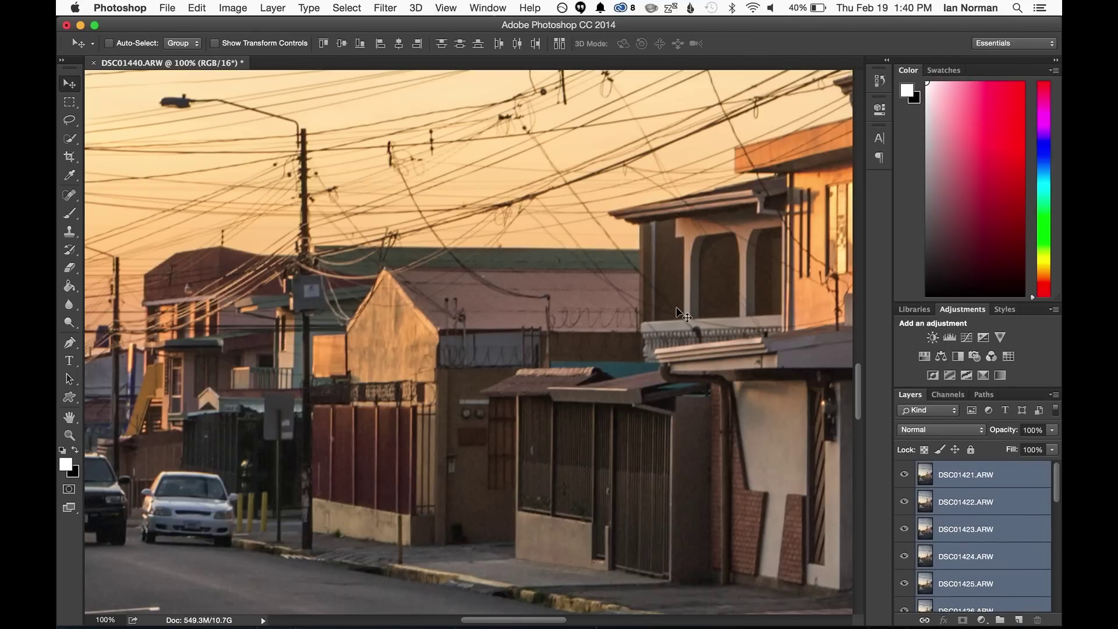
pyautogui.click(197, 9)
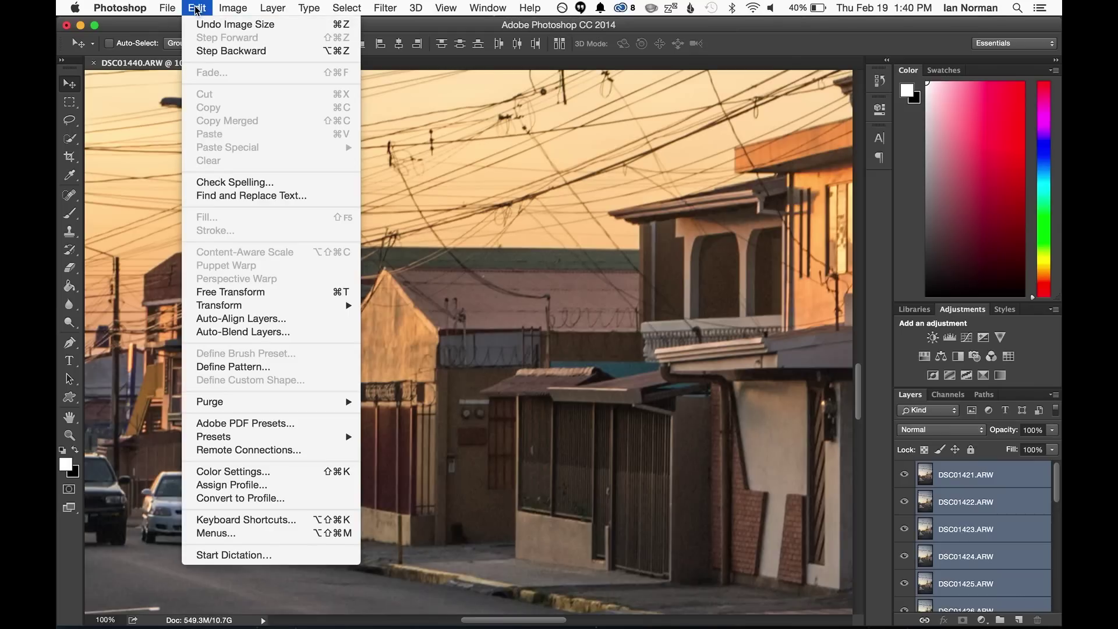
pyautogui.click(233, 319)
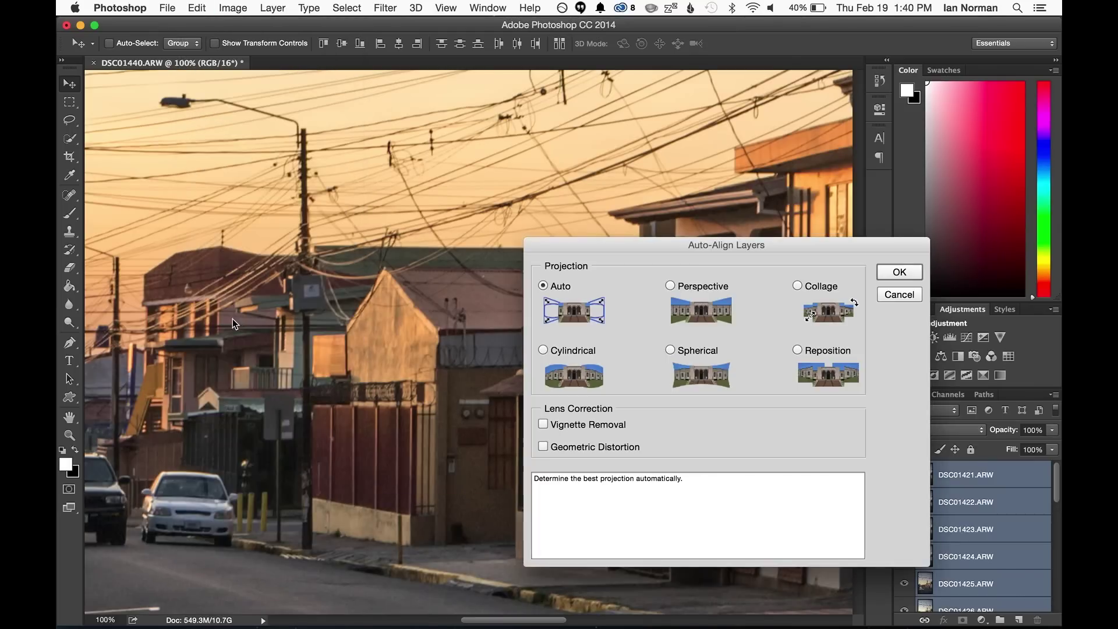
pyautogui.moveTo(696, 169); pyautogui.dragTo(484, 134)
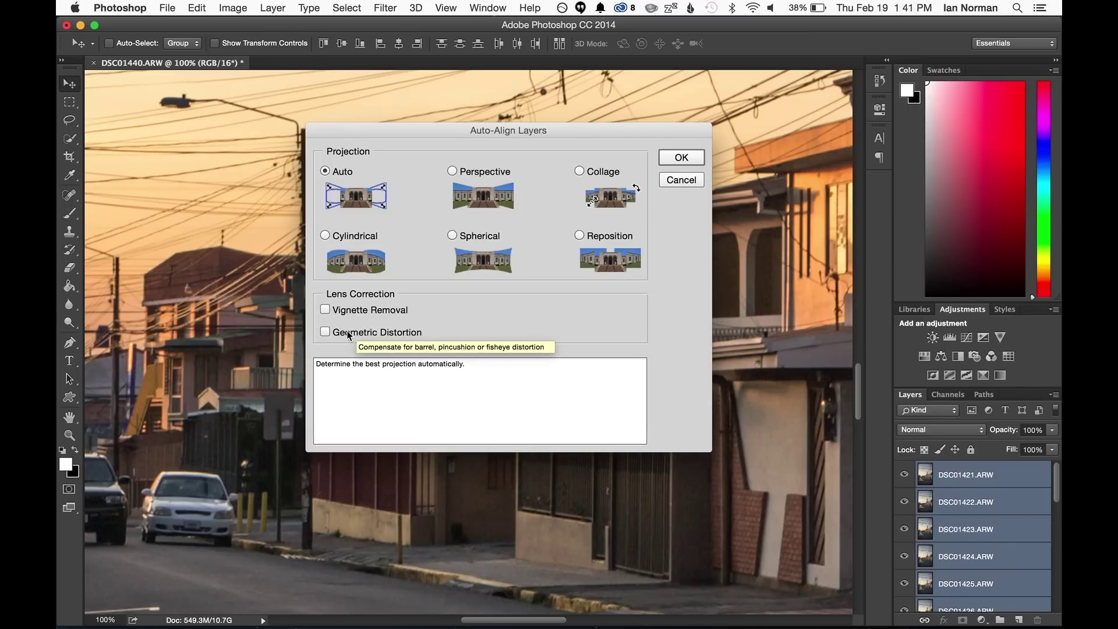
pyautogui.click(685, 157)
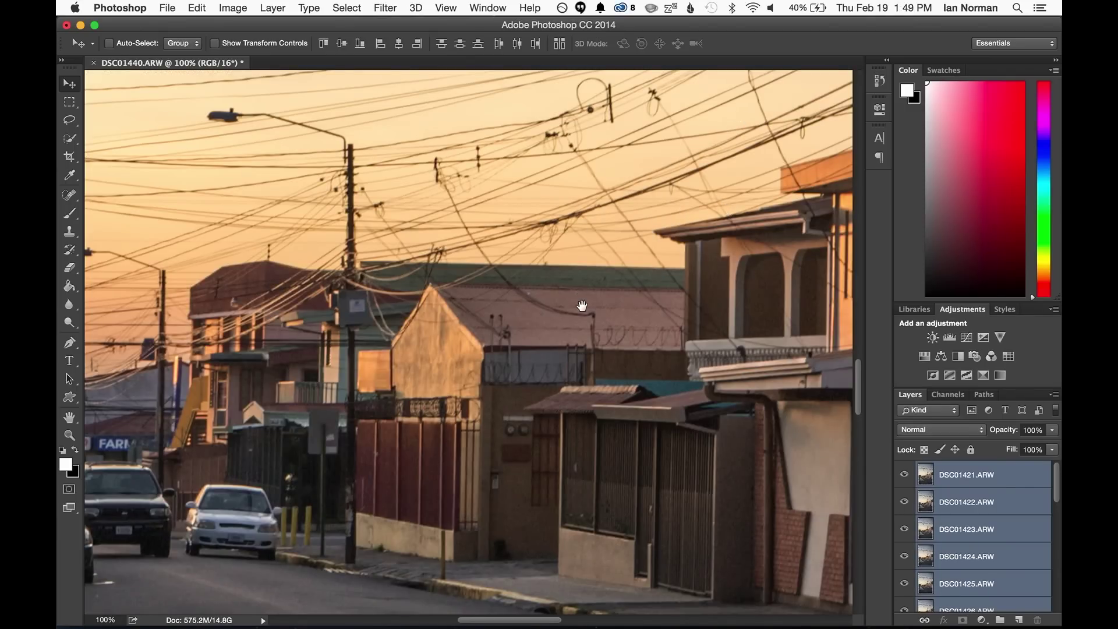
# Step: Check the alignment on the whole image by toggling the visibility of the top layers, DSC01421.ARW to DSC01423.ARW
pyautogui.keyDown('alt'); pyautogui.keyDown('super'); pyautogui.click(452, 330); pyautogui.keyUp('super'); pyautogui.keyUp('alt')
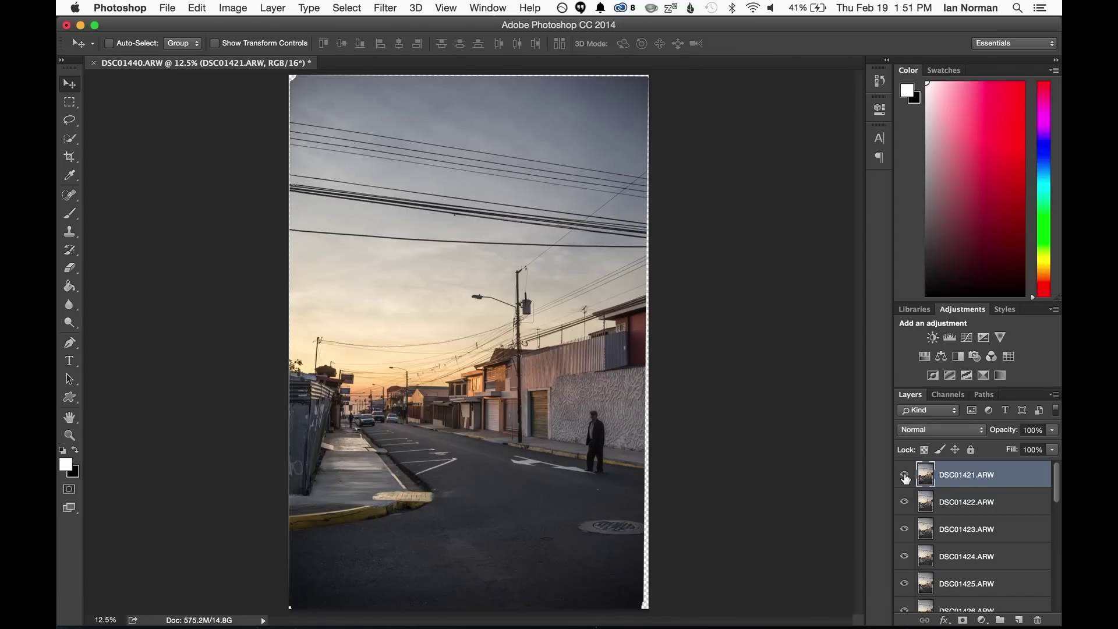
pyautogui.click(905, 476)
pyautogui.click(905, 475)
pyautogui.click(904, 476)
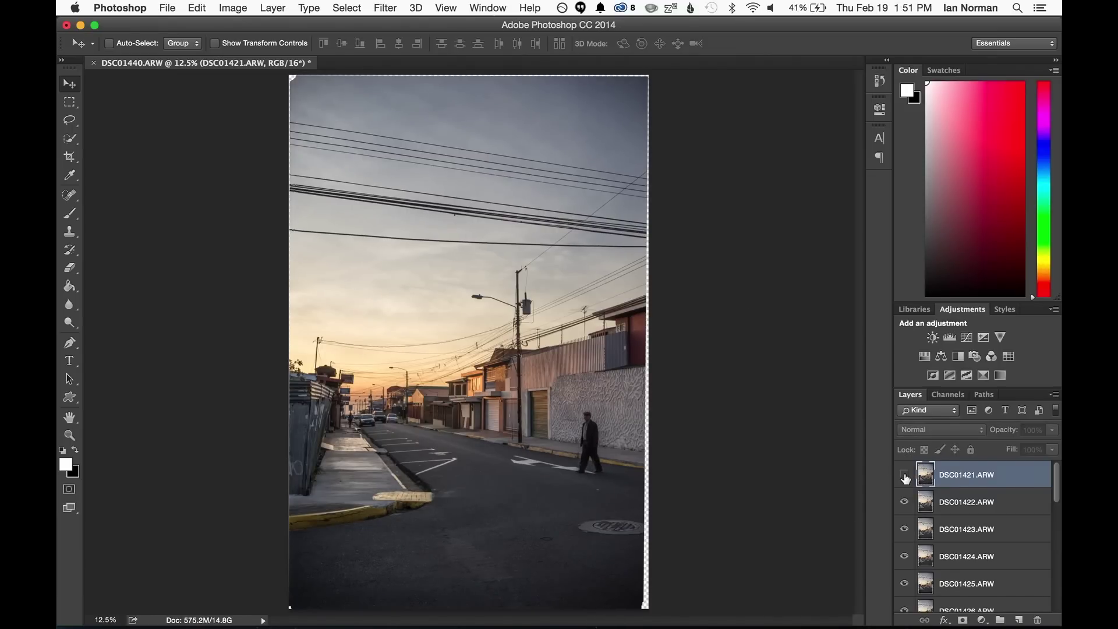
pyautogui.click(904, 502)
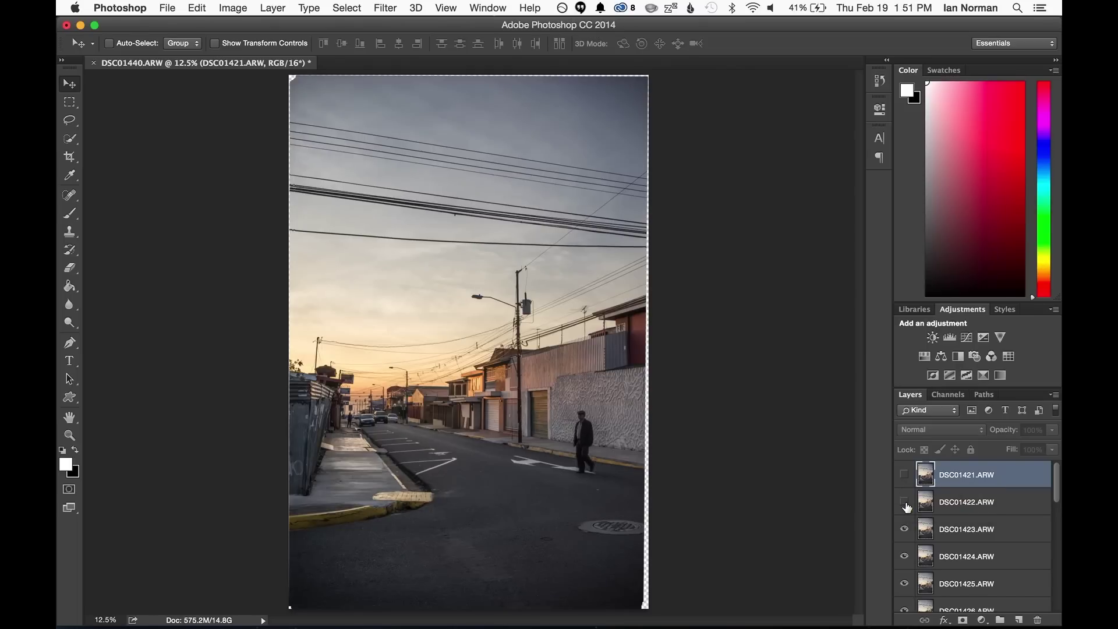
pyautogui.click(905, 503)
pyautogui.click(904, 503)
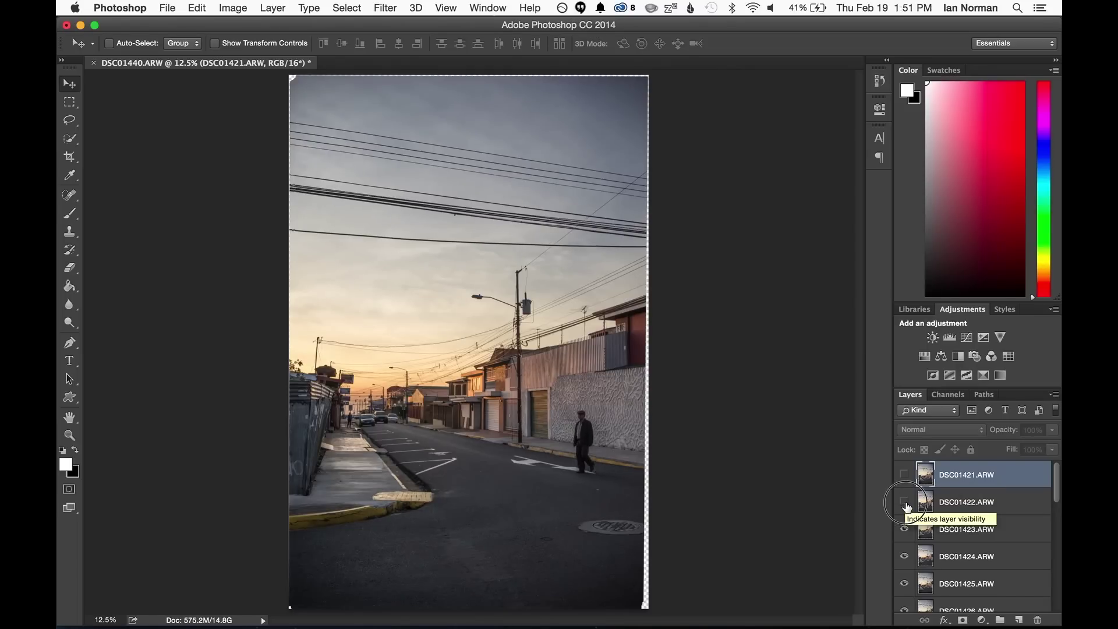
pyautogui.click(904, 503)
pyautogui.click(904, 503)
pyautogui.click(904, 503)
pyautogui.click(905, 503)
pyautogui.click(904, 528)
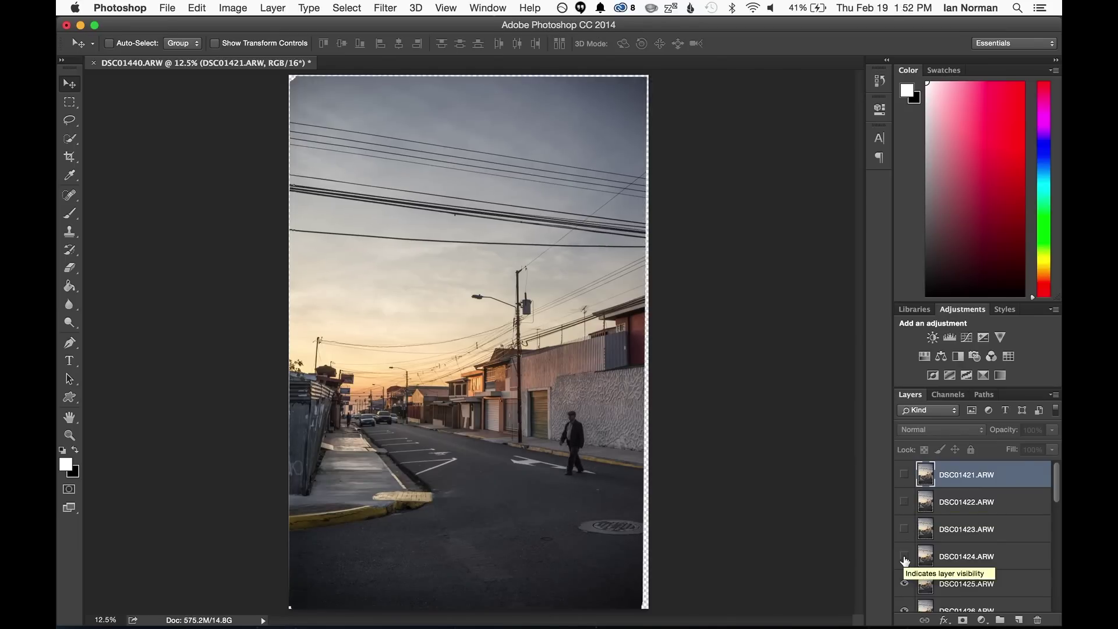
# Step: Hide the layers one after another from DSC01423.ARW to DSC01430.ARW to compare the aligned street scene at 25 percent
pyautogui.keyDown('super'); pyautogui.click(463, 334); pyautogui.keyUp('super')
pyautogui.click(906, 527)
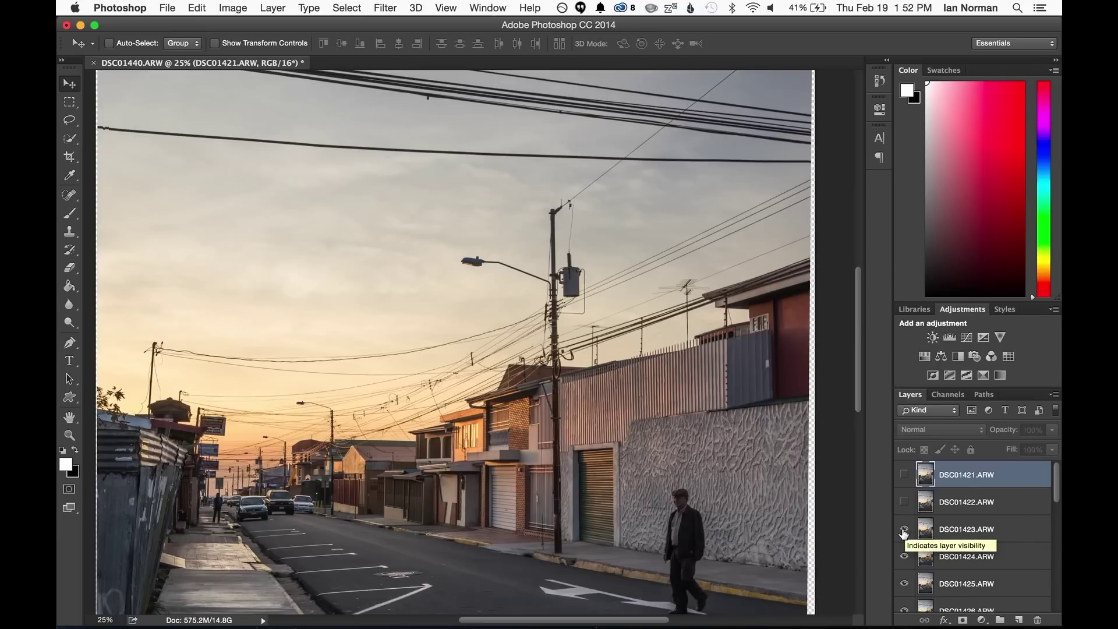
pyautogui.click(905, 529)
pyautogui.click(906, 556)
pyautogui.click(906, 556)
pyautogui.scroll(-5, 914, 487)
pyautogui.scroll(4, 914, 488)
pyautogui.click(905, 505)
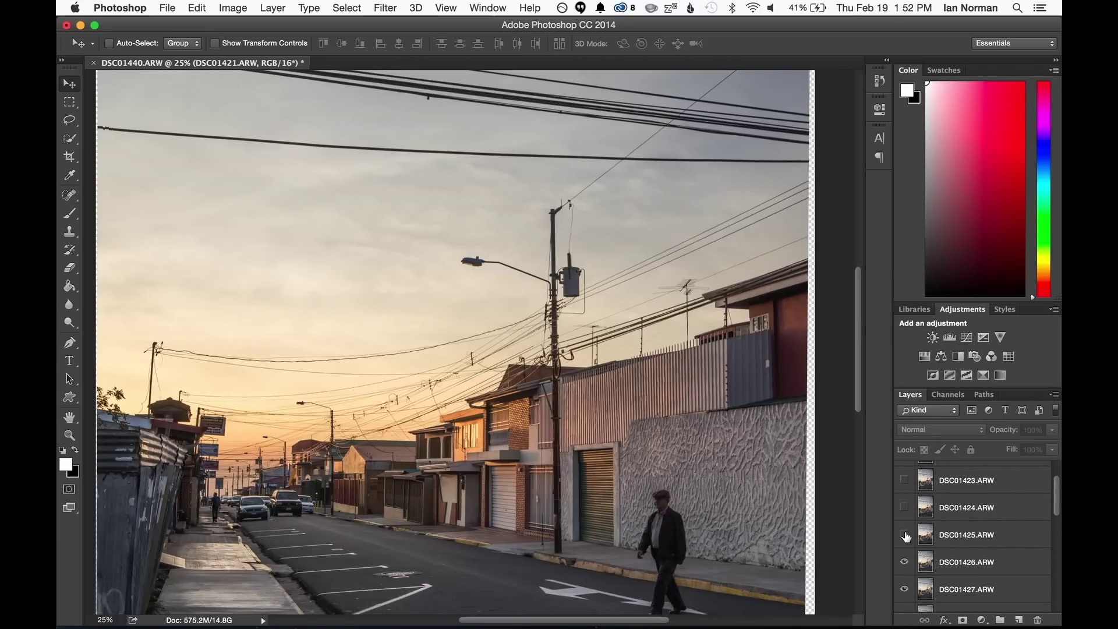
pyautogui.click(904, 532)
pyautogui.click(905, 563)
pyautogui.click(905, 563)
pyautogui.scroll(-4, 907, 549)
pyautogui.scroll(2, 907, 549)
pyautogui.moveTo(905, 472); pyautogui.dragTo(904, 586)
pyautogui.click(904, 582)
pyautogui.click(905, 583)
pyautogui.scroll(-4, 905, 584)
# Step: Continue hiding the layers from DSC01431.ARW to DSC01439.ARW to compare the remaining frames down to the bottom layer
pyautogui.click(906, 514)
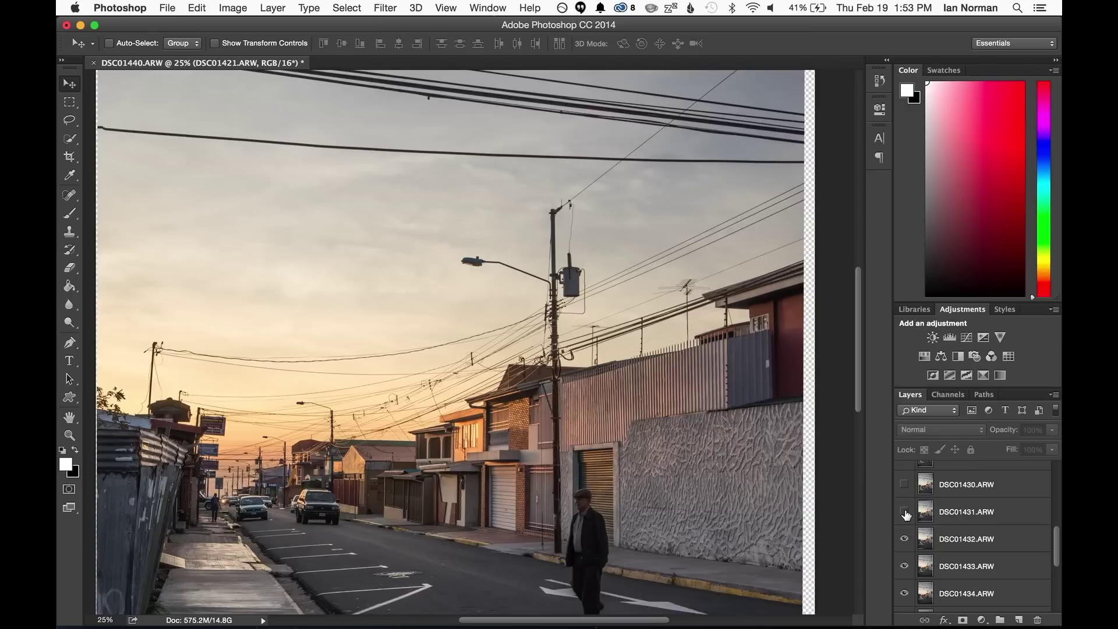
pyautogui.click(907, 539)
pyautogui.click(907, 566)
pyautogui.scroll(-4, 907, 564)
pyautogui.click(906, 506)
pyautogui.click(906, 535)
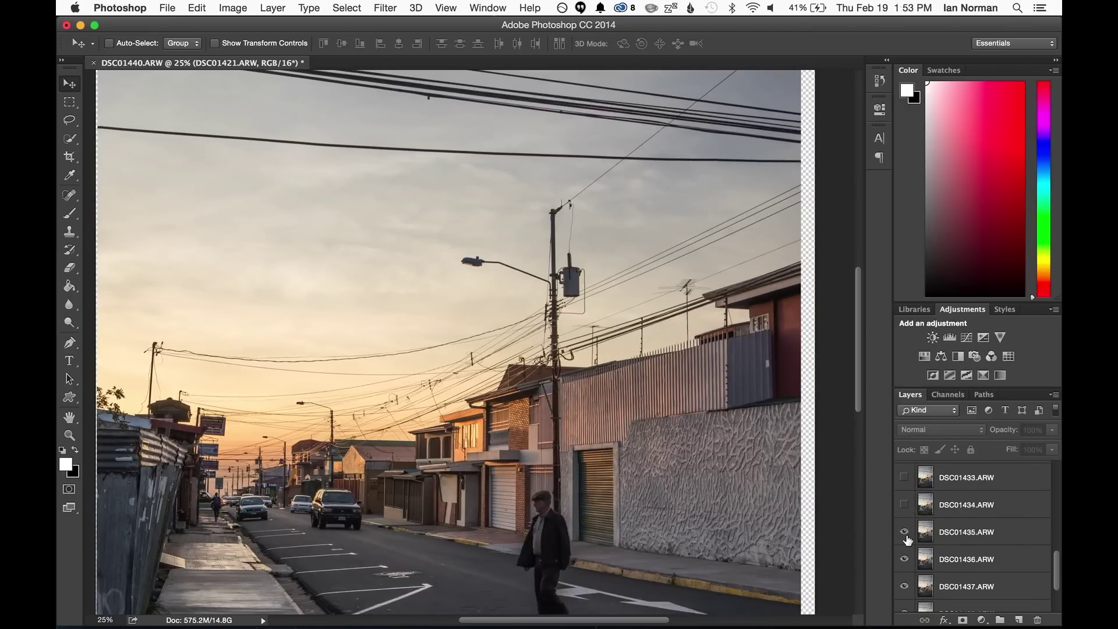
pyautogui.click(906, 560)
pyautogui.click(906, 588)
pyautogui.scroll(-4, 906, 587)
pyautogui.click(905, 543)
pyautogui.click(906, 571)
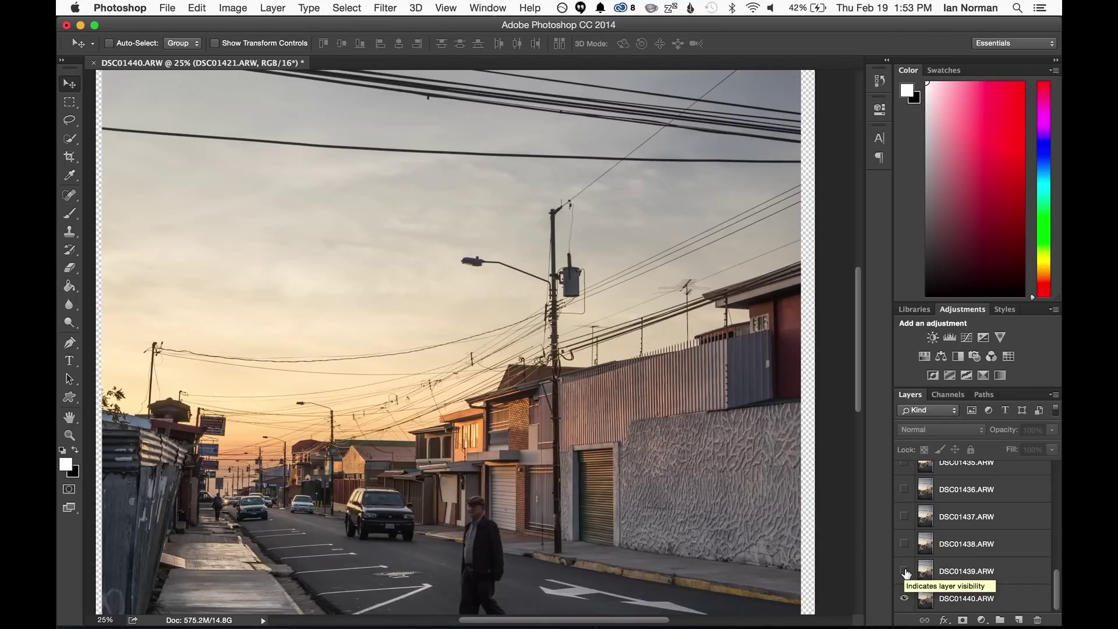
# Step: Make all the hidden layers visible again, from DSC01439.ARW up to DSC01421.ARW, and look through the stack
pyautogui.click(905, 571)
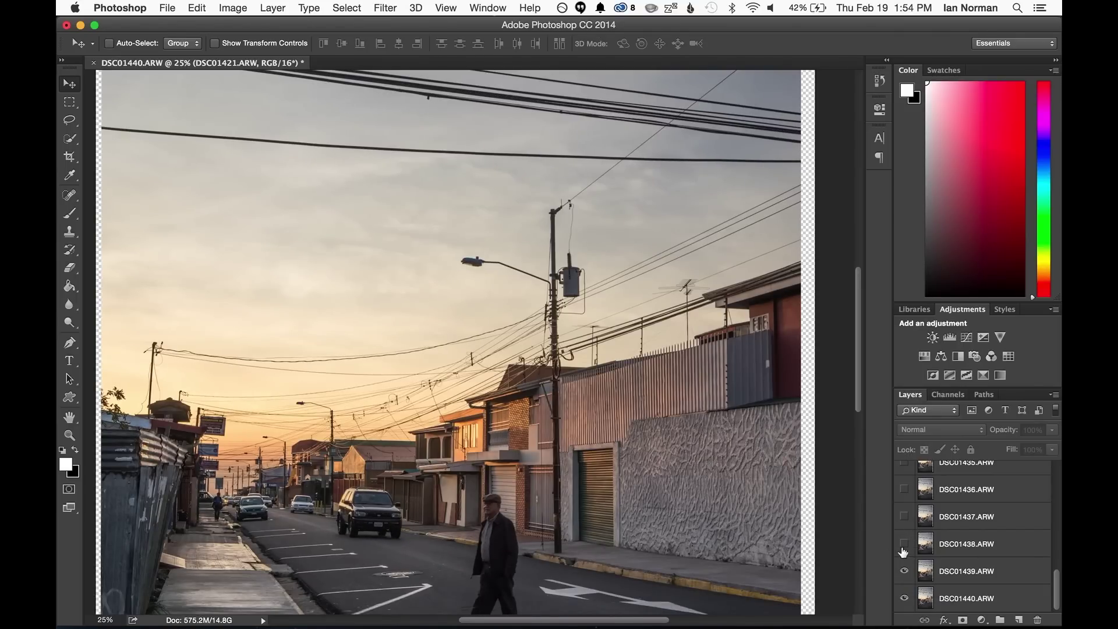
pyautogui.click(904, 544)
pyautogui.moveTo(906, 546); pyautogui.dragTo(905, 458)
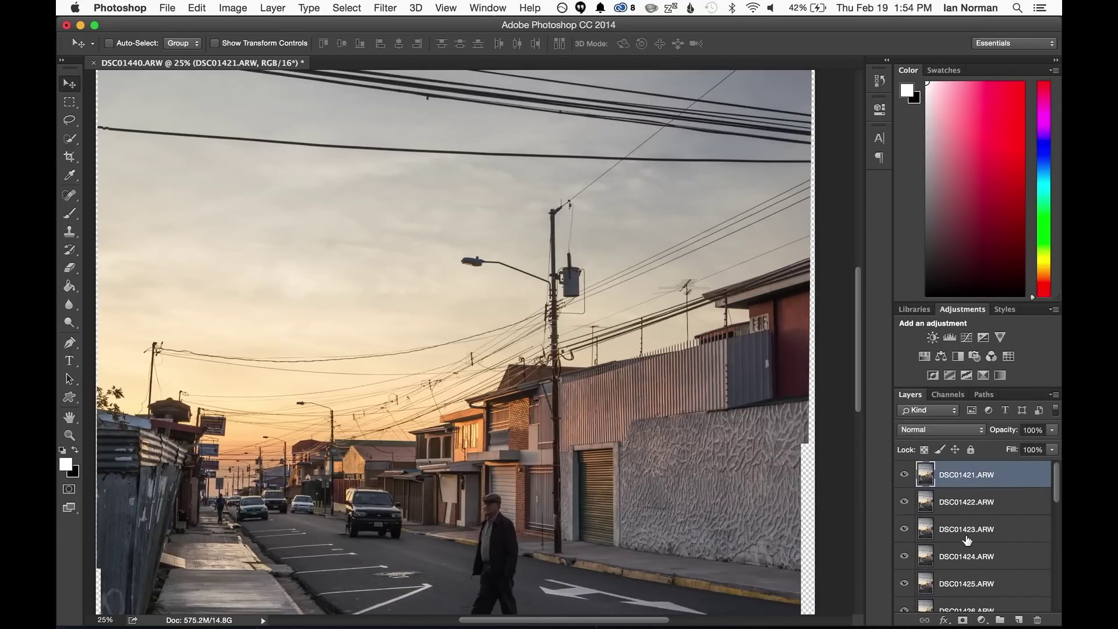
pyautogui.scroll(-10, 967, 540)
pyautogui.scroll(3, 967, 540)
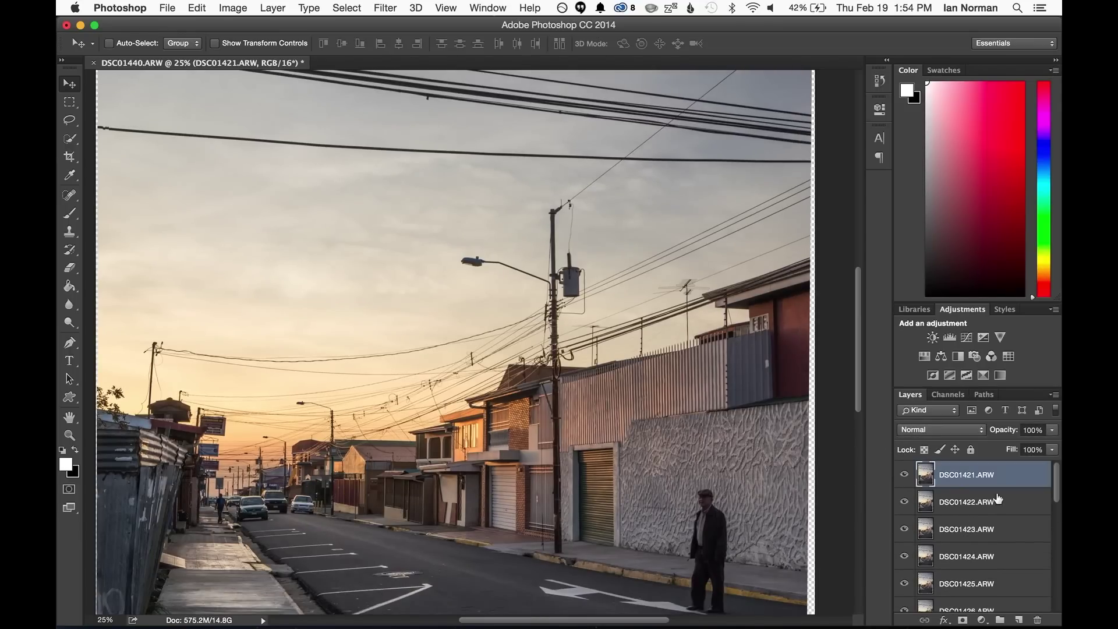
pyautogui.scroll(-3, 997, 498)
# Step: Set the opacity of the top layer, DSC01421.ARW, to 5%
pyautogui.scroll(10, 997, 498)
pyautogui.click(1032, 431)
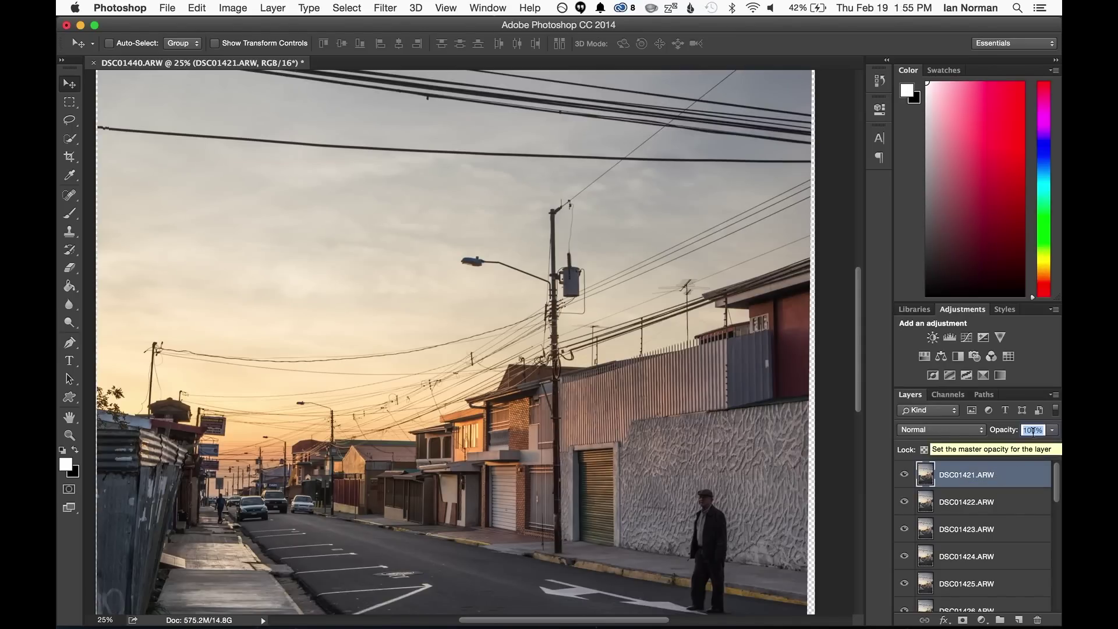
pyautogui.write('5')
pyautogui.press('Return')
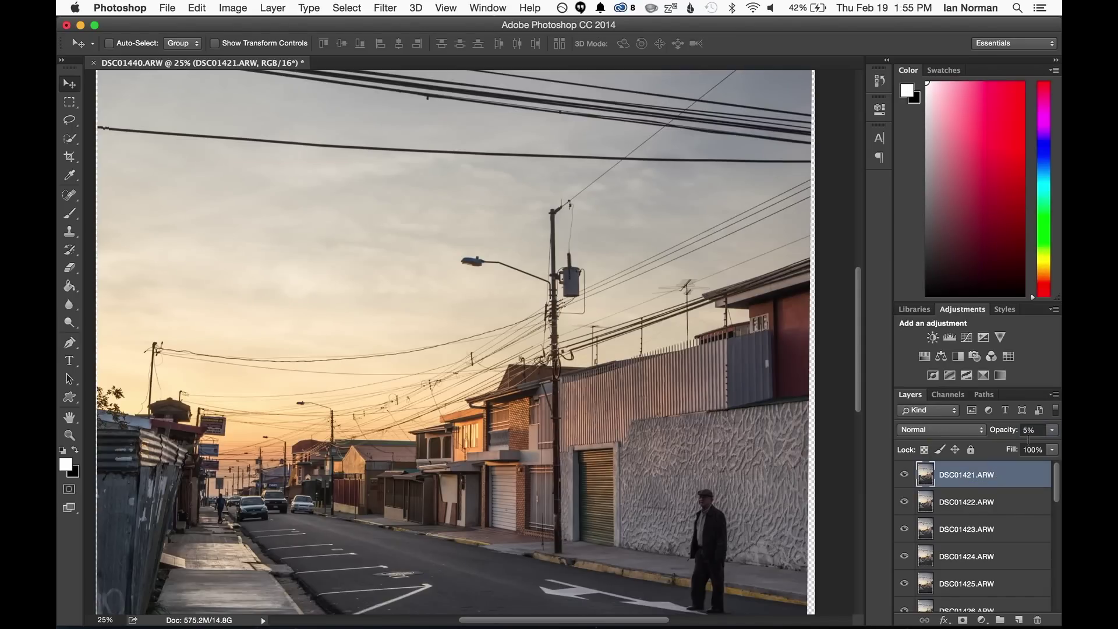
# Step: Set the opacity of layer DSC01422.ARW to 10% and of layer DSC01423.ARW to 15%
pyautogui.click(1001, 506)
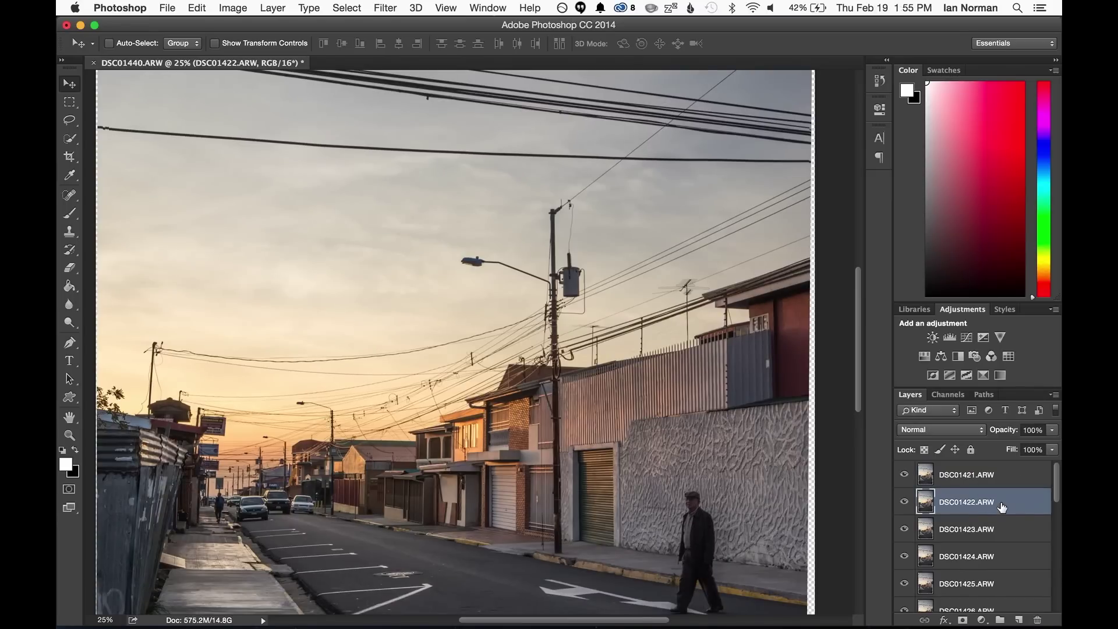
pyautogui.click(1030, 430)
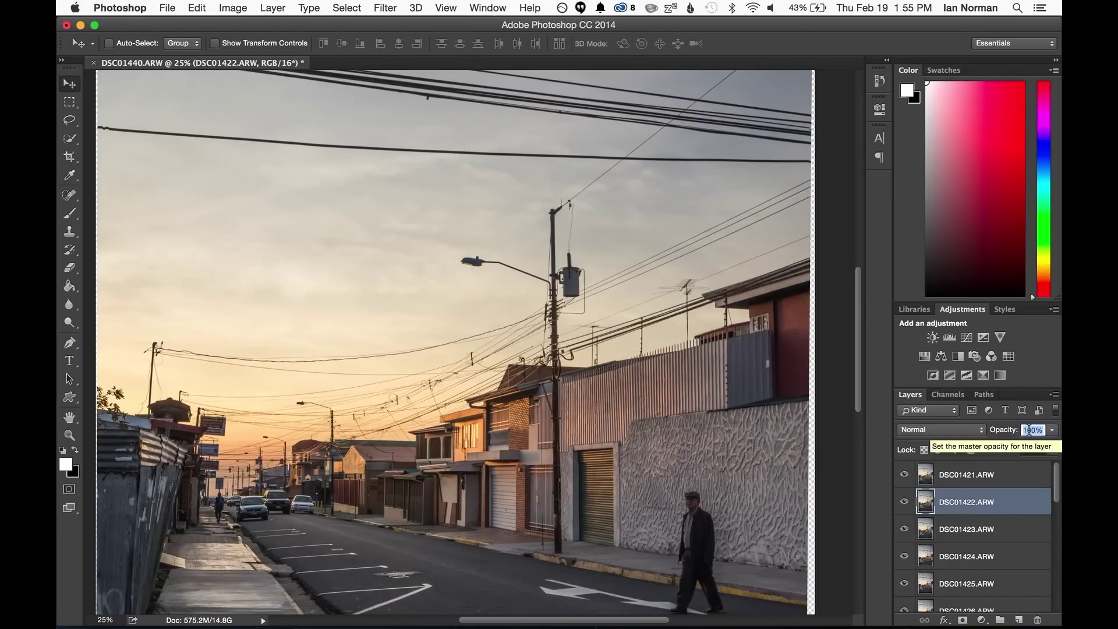
pyautogui.write('10')
pyautogui.press('Return')
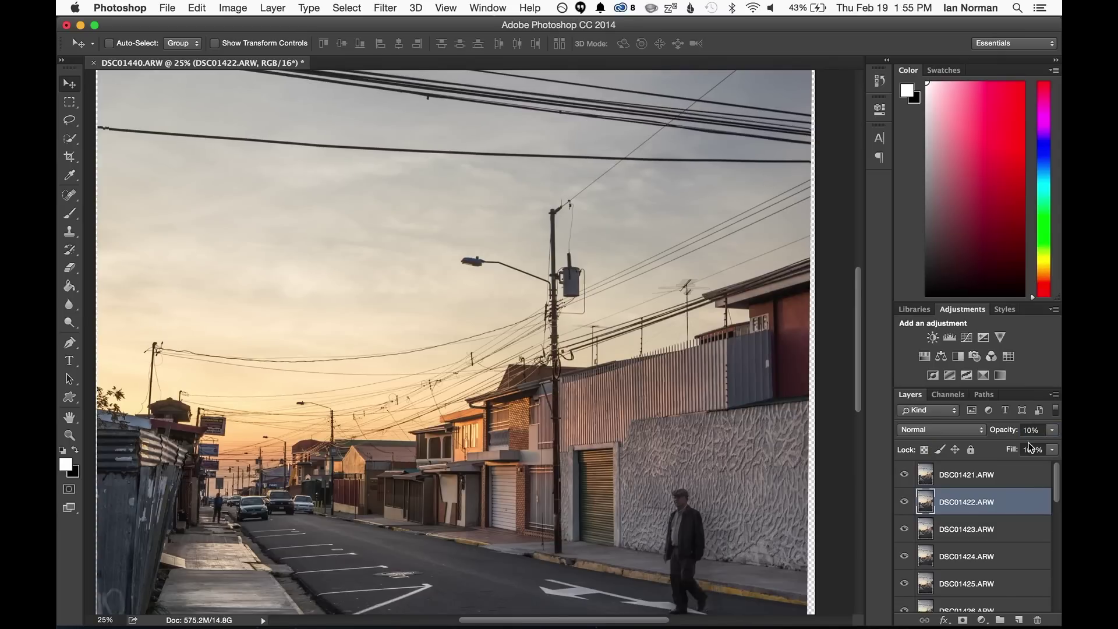
pyautogui.click(1017, 526)
pyautogui.click(1033, 430)
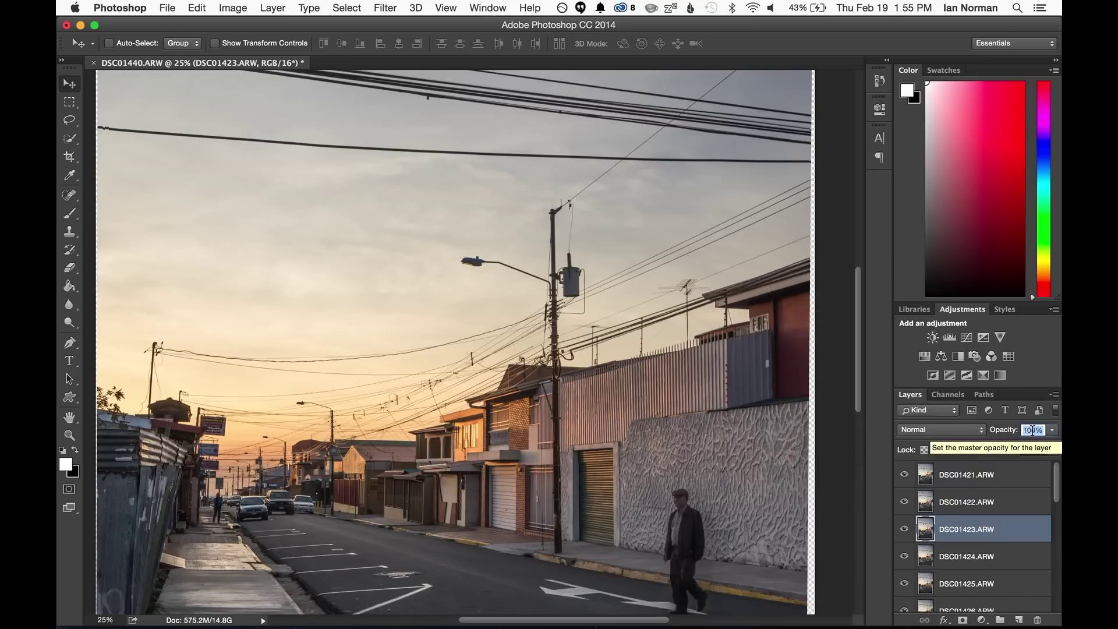
pyautogui.write('15')
pyautogui.press('Return')
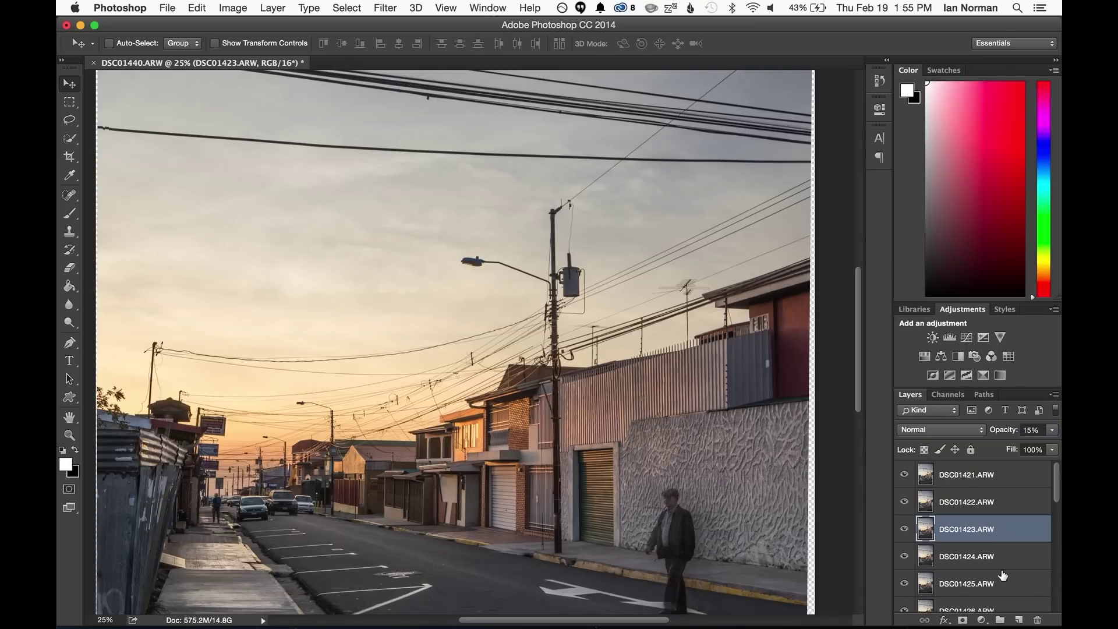
# Step: Raise the opacities from DSC01424.ARW down the stack in 5% increments, giving DSC01425.ARW 25% and DSC01426.ARW 30%
pyautogui.click(1011, 562)
pyautogui.click(1026, 429)
pyautogui.write('1')
pyautogui.scroll(-3, 1020, 522)
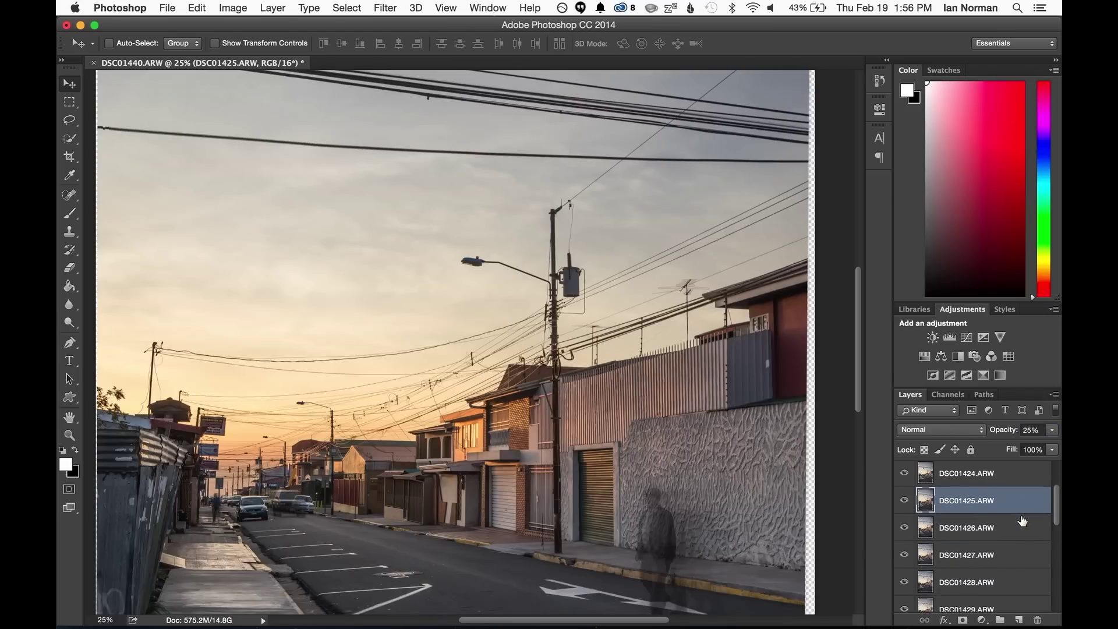
pyautogui.click(995, 528)
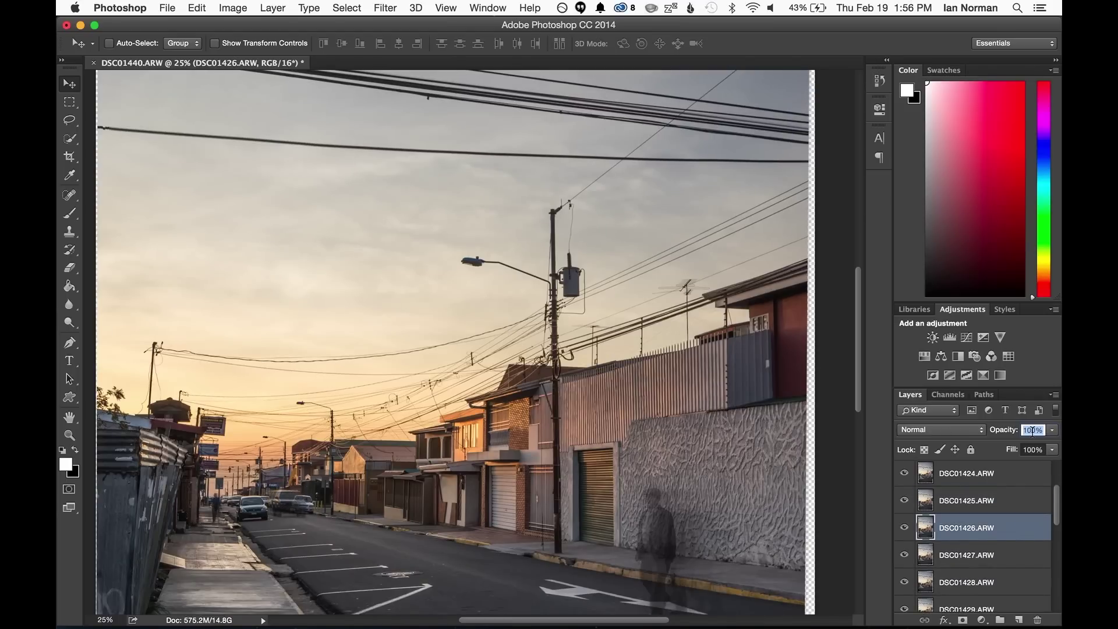
pyautogui.write('3')
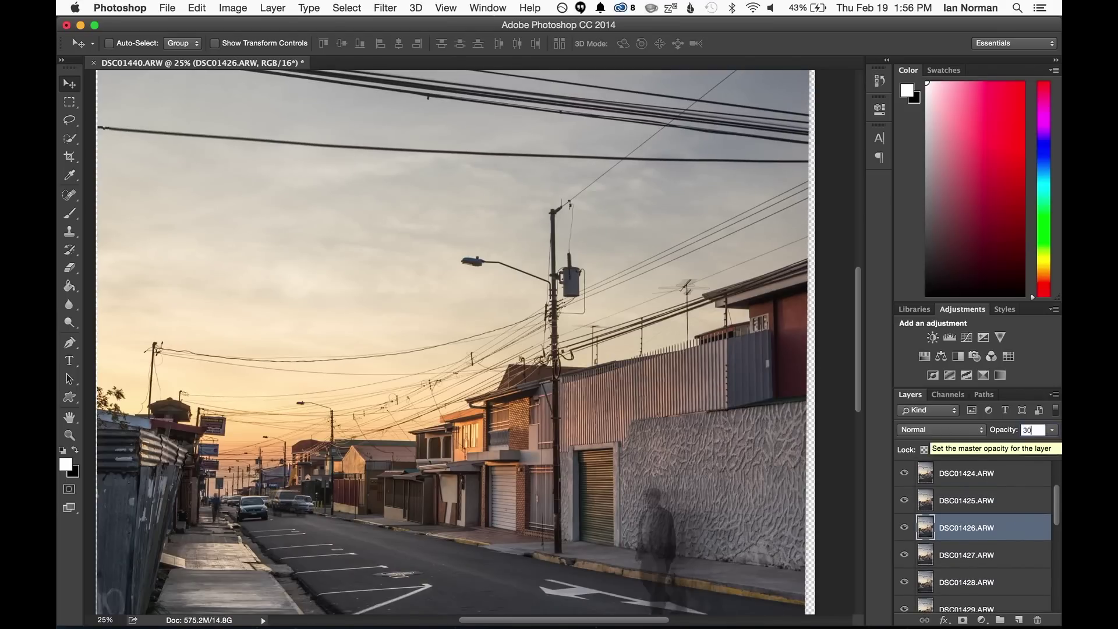
# Step: Set the opacities of DSC01427.ARW through DSC01431.ARW, adding 5% per layer and ending with 55% on DSC01431.ARW
pyautogui.click(995, 556)
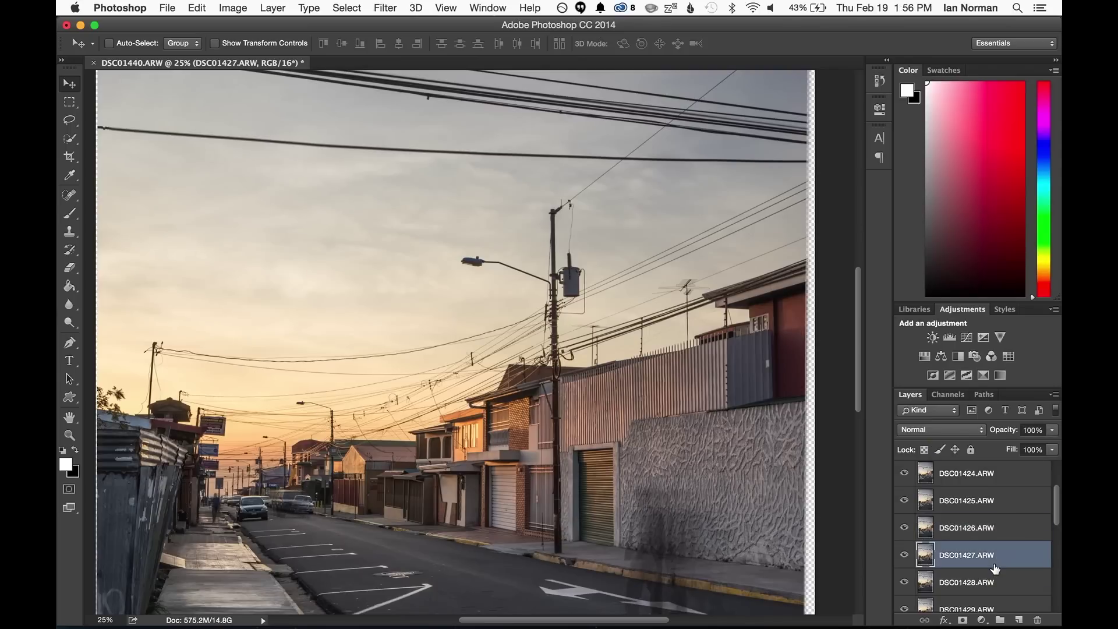
pyautogui.click(1034, 429)
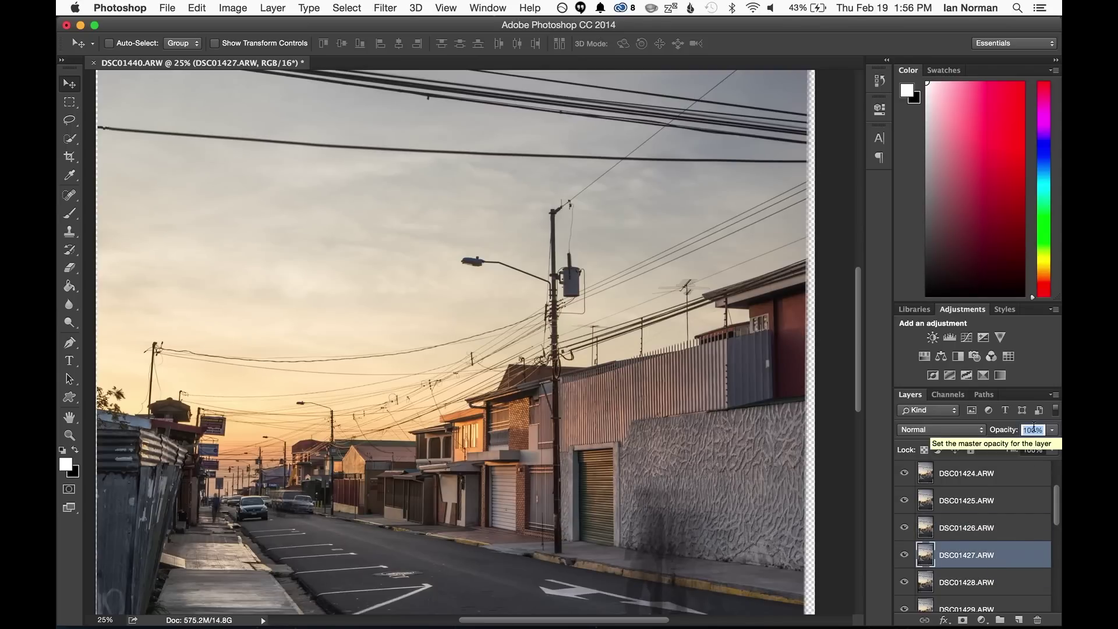
pyautogui.write('30')
pyautogui.press('Return')
pyautogui.click(998, 583)
pyautogui.click(1034, 431)
pyautogui.write('30')
pyautogui.press('Return')
pyautogui.scroll(-2, 1004, 569)
pyautogui.click(1004, 569)
pyautogui.click(1034, 430)
pyautogui.write('30')
pyautogui.scroll(-3, 1022, 487)
pyautogui.click(1020, 494)
pyautogui.click(1033, 429)
pyautogui.write('30')
pyautogui.click(985, 533)
pyautogui.click(1032, 430)
pyautogui.write('30')
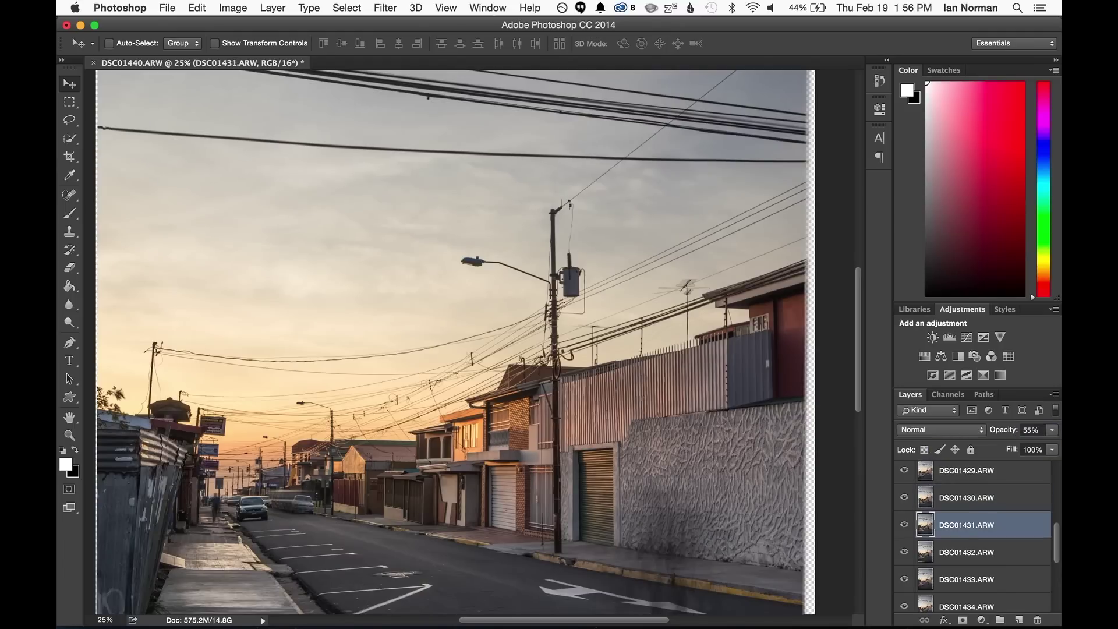
# Step: Set the opacities of DSC01432.ARW through DSC01439.ARW, adding 5% per layer and ending with 95% on DSC01439.ARW
pyautogui.click(1016, 553)
pyautogui.click(1004, 579)
pyautogui.click(1034, 429)
pyautogui.write('30')
pyautogui.scroll(-3, 1025, 524)
pyautogui.click(1019, 517)
pyautogui.click(1034, 430)
pyautogui.write('30')
pyautogui.click(1019, 545)
pyautogui.click(1019, 572)
pyautogui.click(1033, 430)
pyautogui.write('30')
pyautogui.scroll(-3, 1020, 501)
pyautogui.click(1019, 516)
pyautogui.click(1034, 430)
pyautogui.write('30')
pyautogui.click(1019, 544)
pyautogui.click(1019, 571)
pyautogui.click(1029, 430)
pyautogui.write('30')
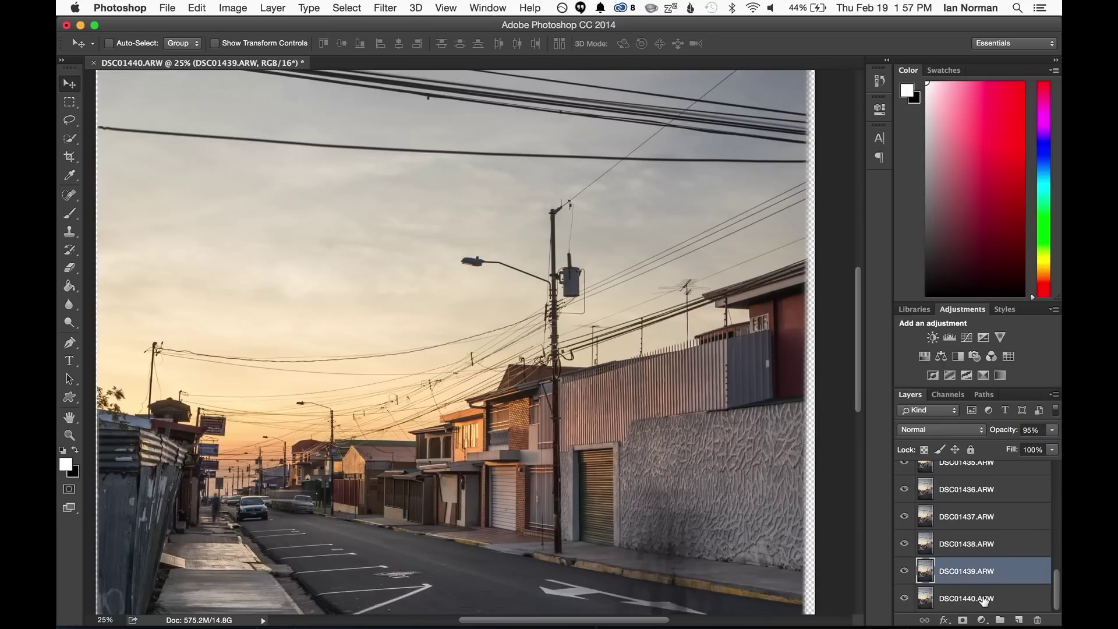
# Step: Check the opacity of the bottom layer, DSC01440.ARW, and examine the wires and gabled rooftop of the averaged image at 300%
pyautogui.click(984, 600)
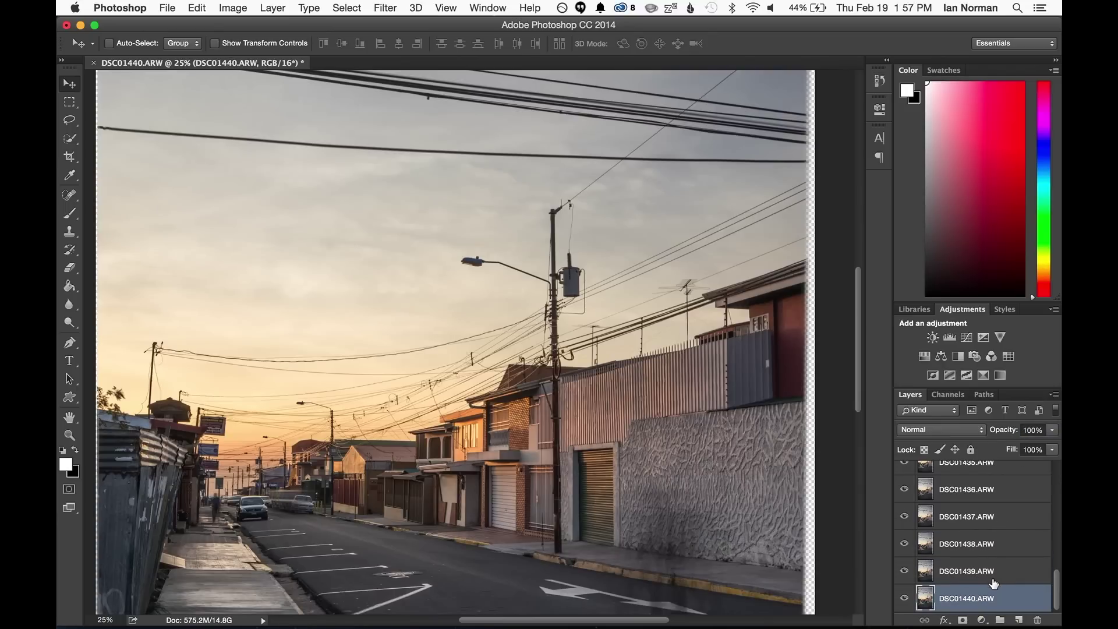
pyautogui.scroll(14, 1016, 546)
pyautogui.scroll(1, 1016, 546)
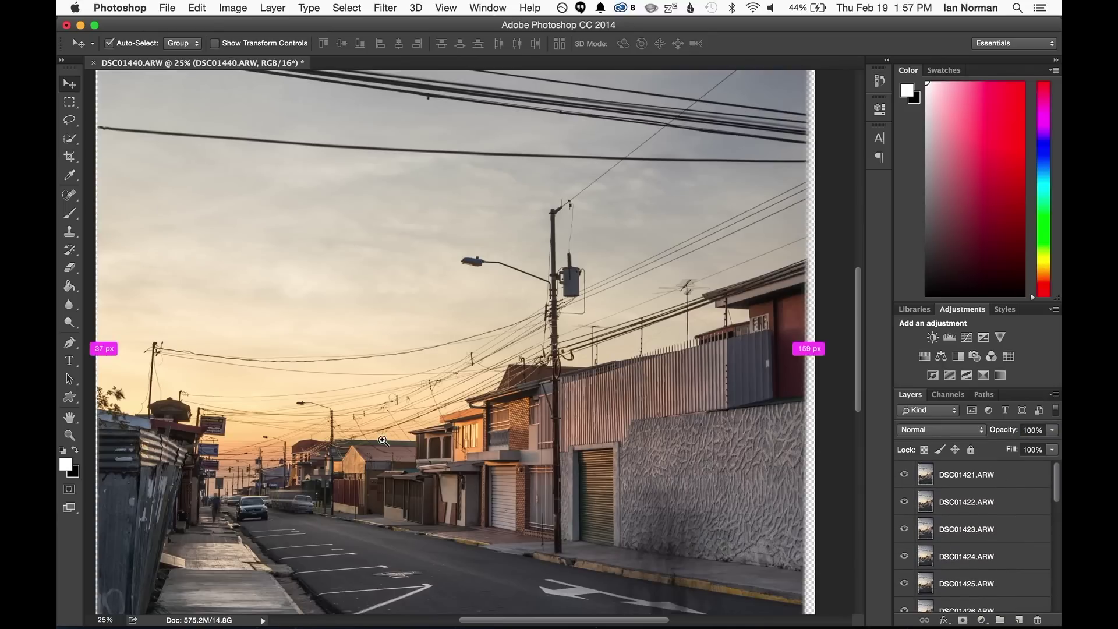
pyautogui.keyDown('super'); pyautogui.click(384, 449); pyautogui.keyUp('super')
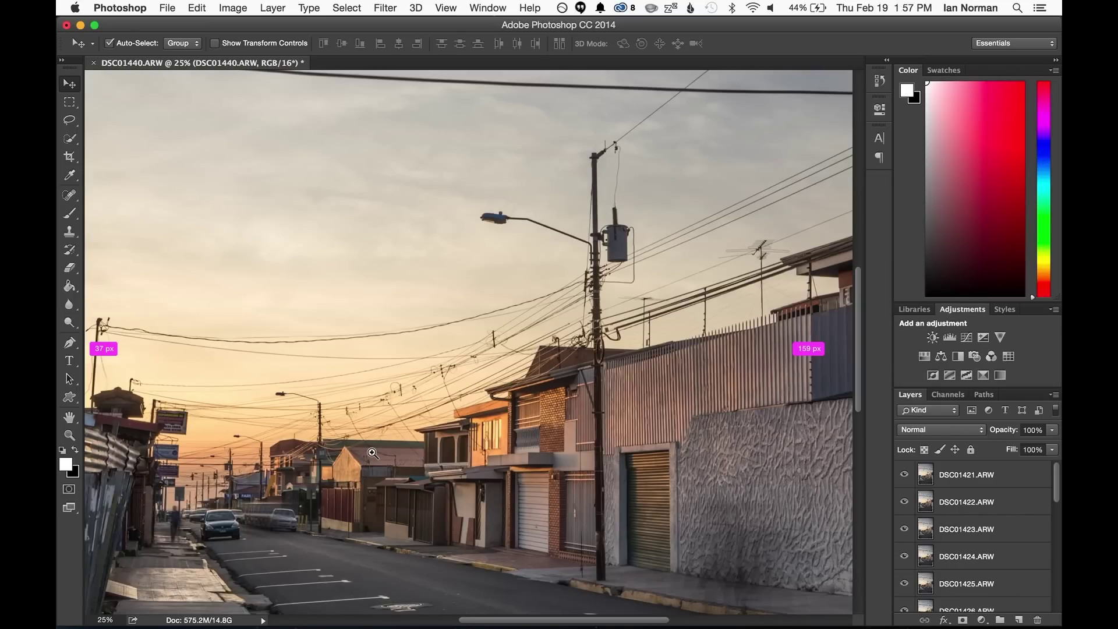
pyautogui.moveTo(373, 453); pyautogui.dragTo(438, 417)
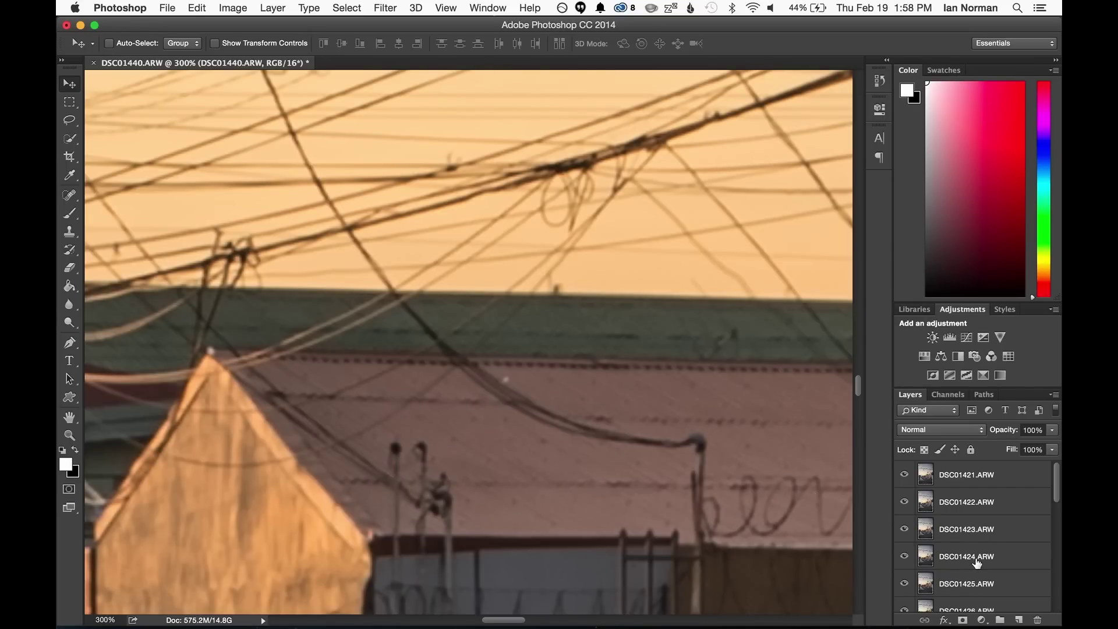
# Step: Select all layers from DSC01421.ARW to DSC01440.ARW and flatten the image into a single background layer
pyautogui.scroll(-15, 977, 562)
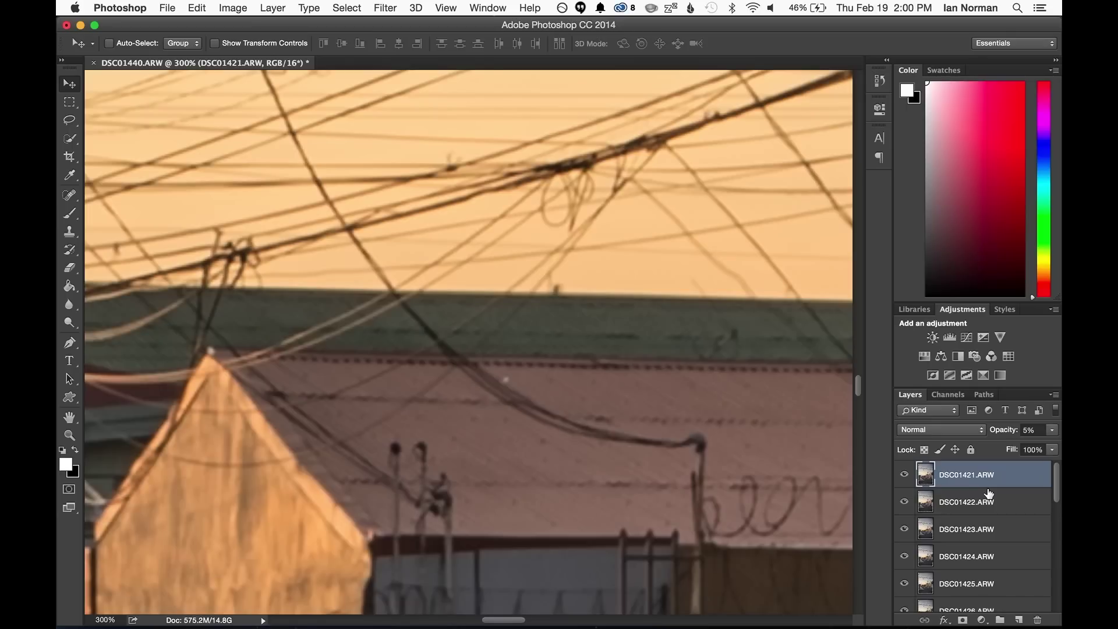
pyautogui.scroll(-2, 993, 527)
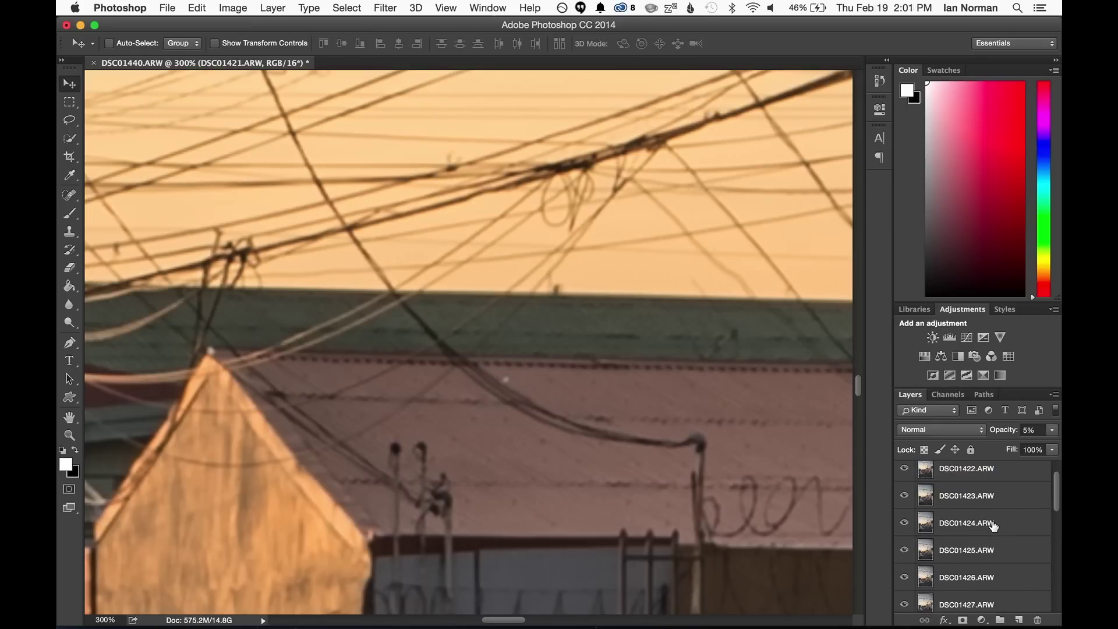
pyautogui.scroll(2, 994, 526)
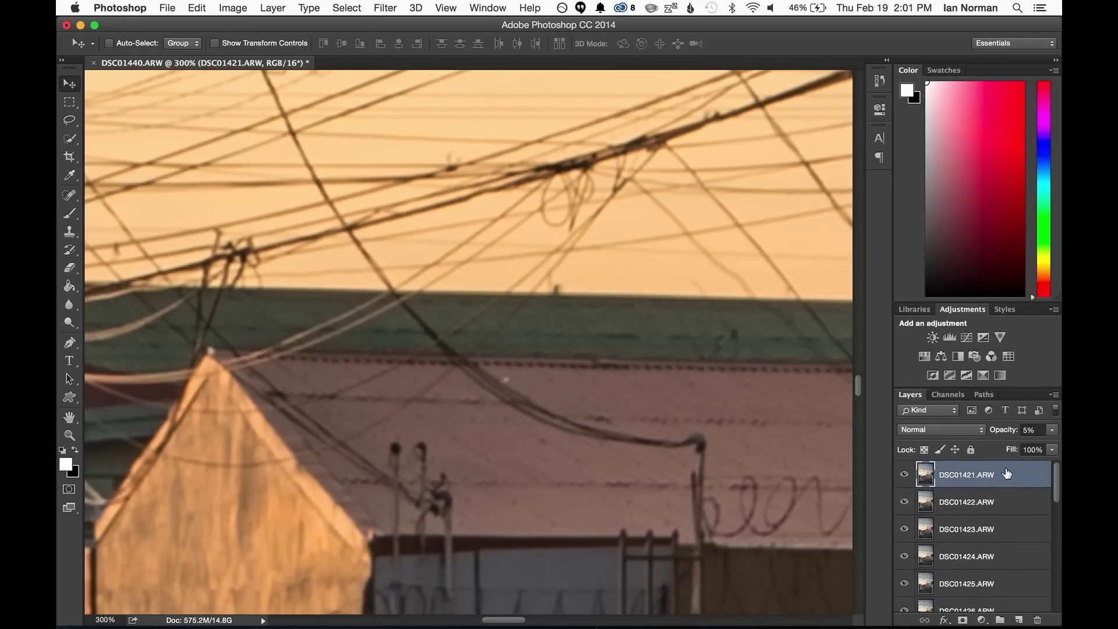
pyautogui.scroll(-10, 1028, 512)
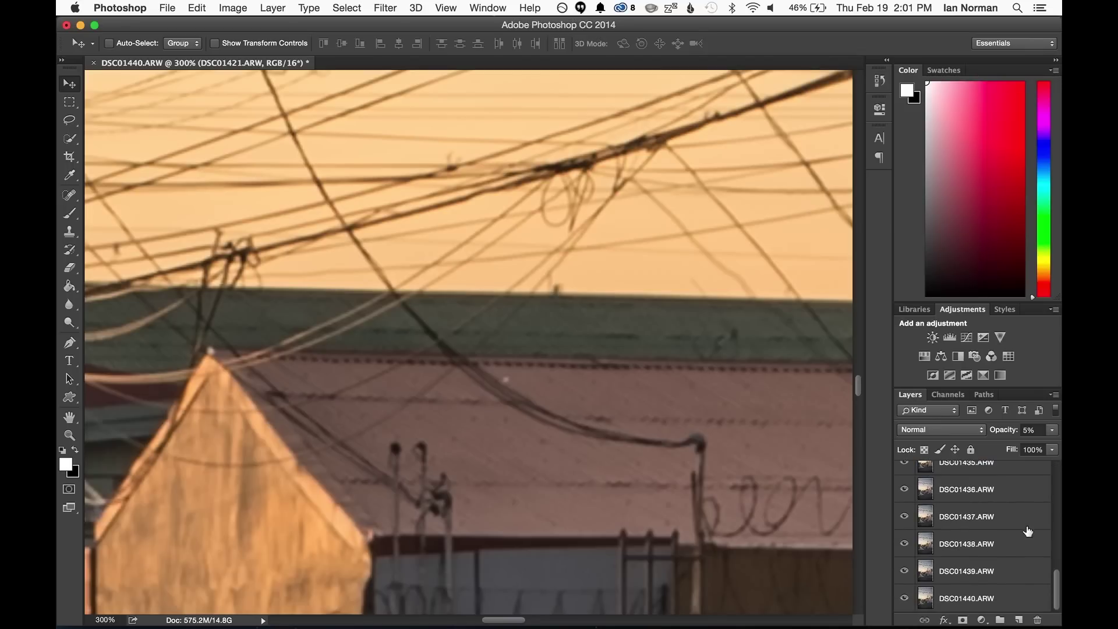
pyautogui.keyDown('shift'); pyautogui.click(997, 603); pyautogui.keyUp('shift')
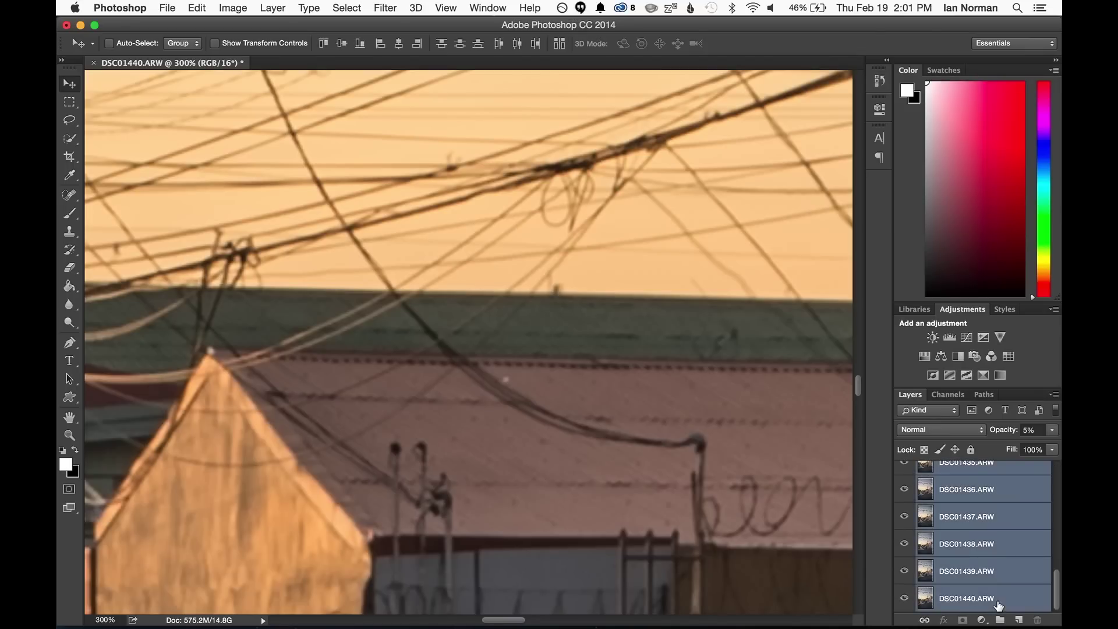
pyautogui.scroll(10, 1013, 522)
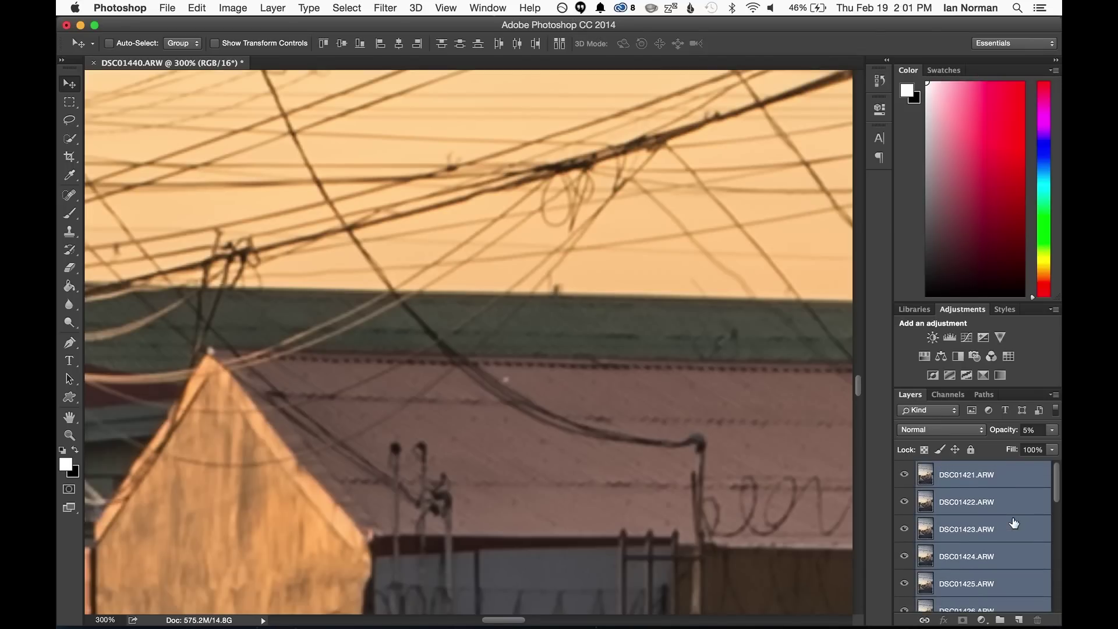
pyautogui.rightClick(962, 479)
pyautogui.click(877, 464)
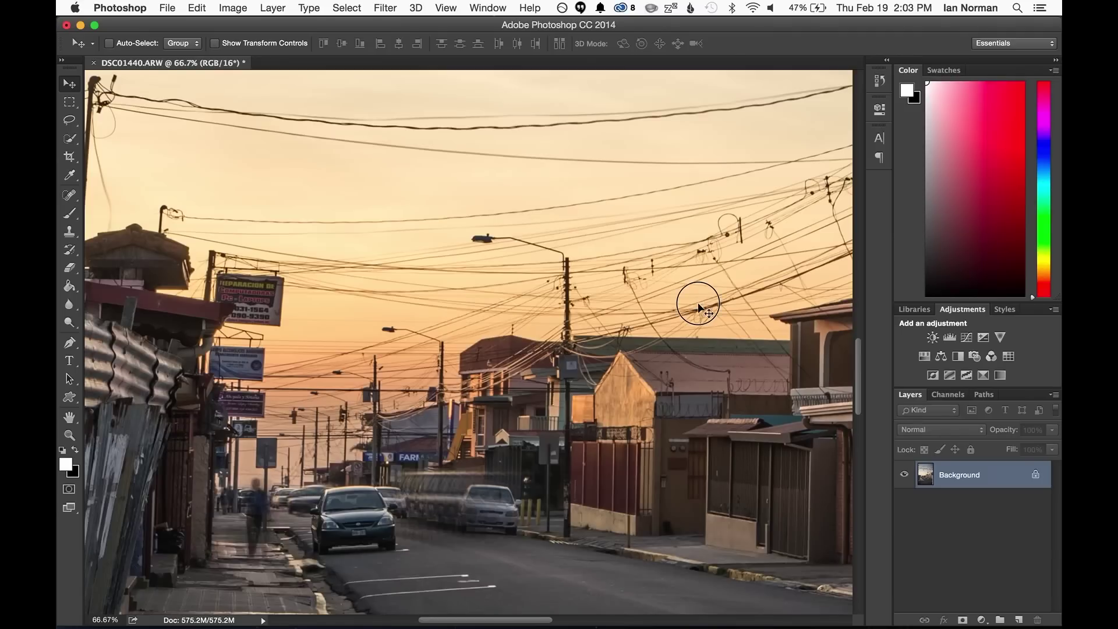
# Step: Examine the houses, wires and gabled rooftop of the flattened image up close, up to 300%
pyautogui.moveTo(698, 303); pyautogui.dragTo(288, 325)
pyautogui.keyDown('super'); pyautogui.click(302, 384); pyautogui.keyUp('super')
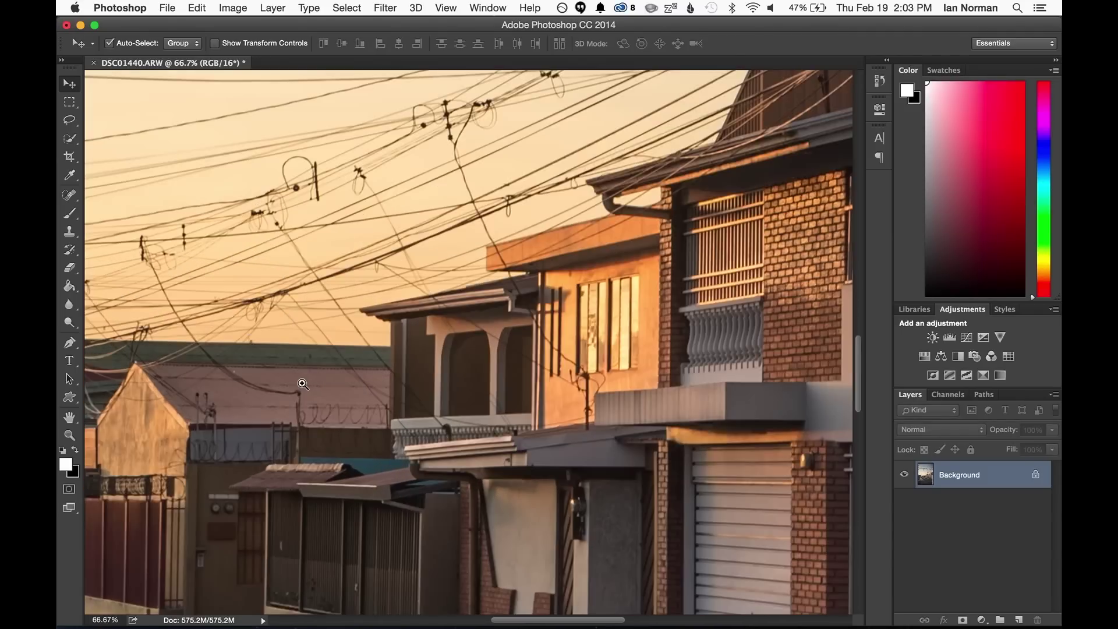
pyautogui.keyDown('alt'); pyautogui.keyDown('super'); pyautogui.click(299, 384); pyautogui.keyUp('super'); pyautogui.keyUp('alt')
pyautogui.keyDown('super'); pyautogui.click(250, 385); pyautogui.keyUp('super')
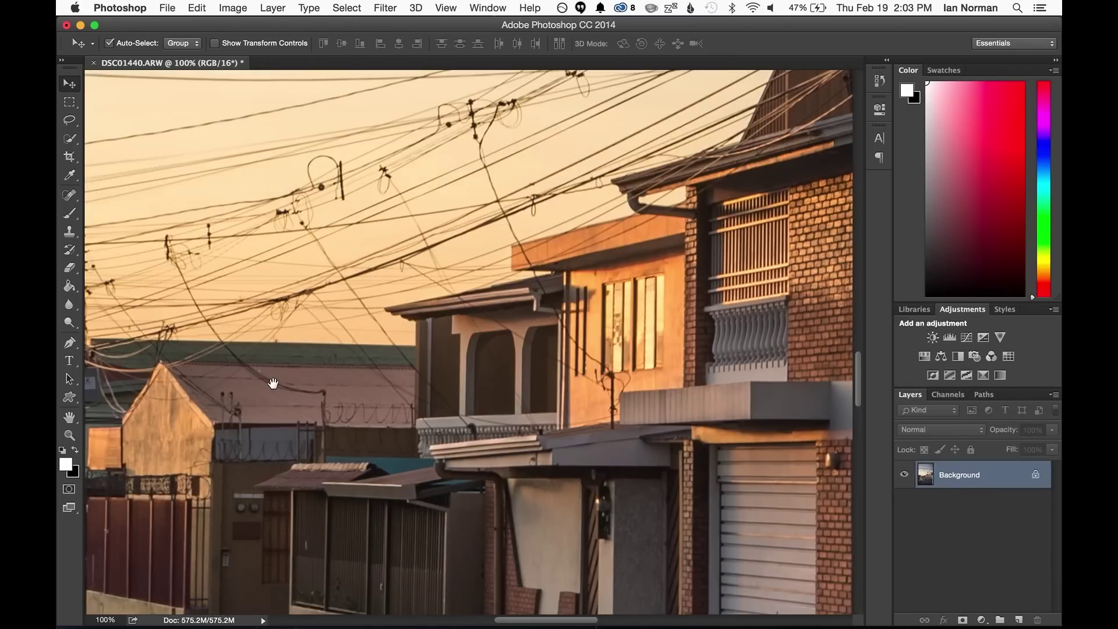
pyautogui.moveTo(217, 392); pyautogui.dragTo(490, 420)
pyautogui.keyDown('super'); pyautogui.click(477, 382); pyautogui.keyUp('super')
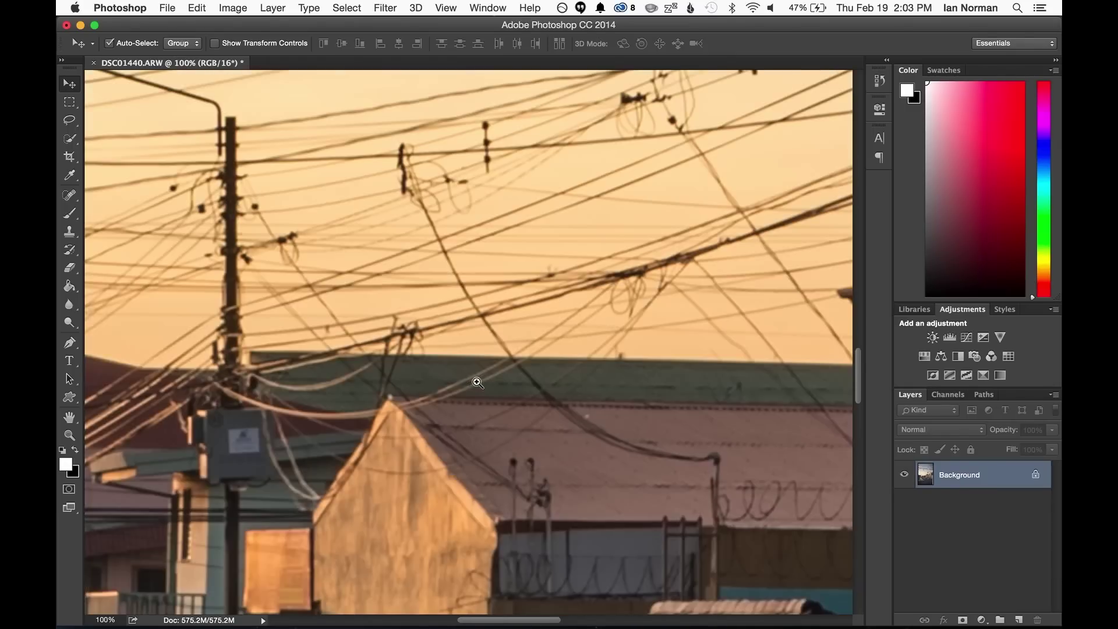
pyautogui.keyDown('super'); pyautogui.click(477, 382); pyautogui.keyUp('super')
pyautogui.moveTo(478, 453); pyautogui.dragTo(489, 284)
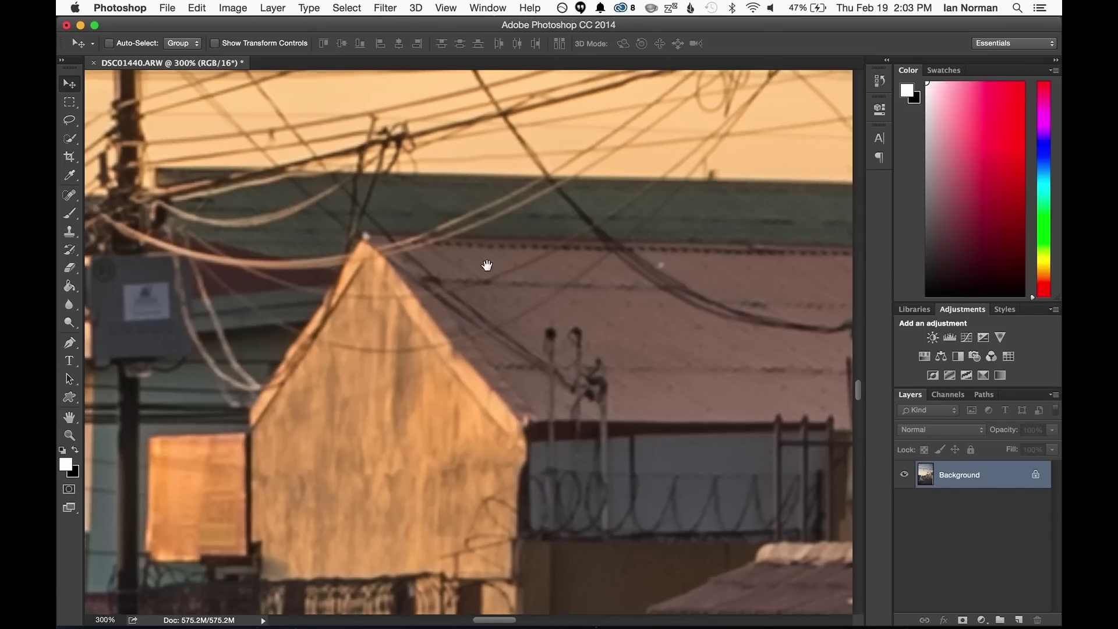
# Step: Apply Smart Sharpen with an amount of 300%, a radius of 2 px, 0% noise reduction and Lens Blur removal
pyautogui.click(387, 8)
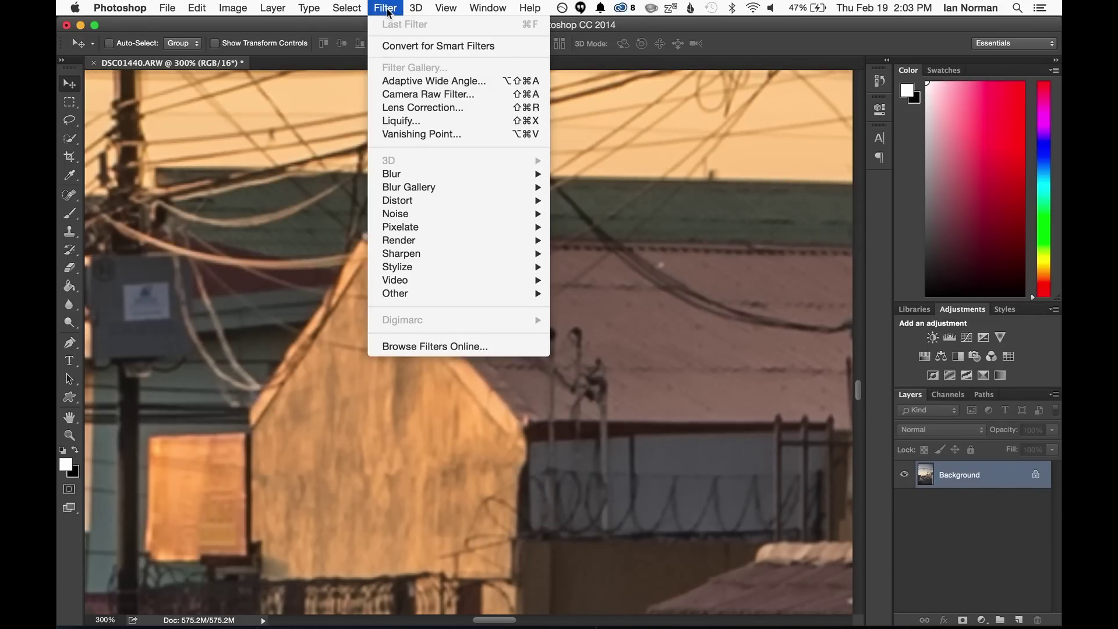
pyautogui.moveTo(493, 253)
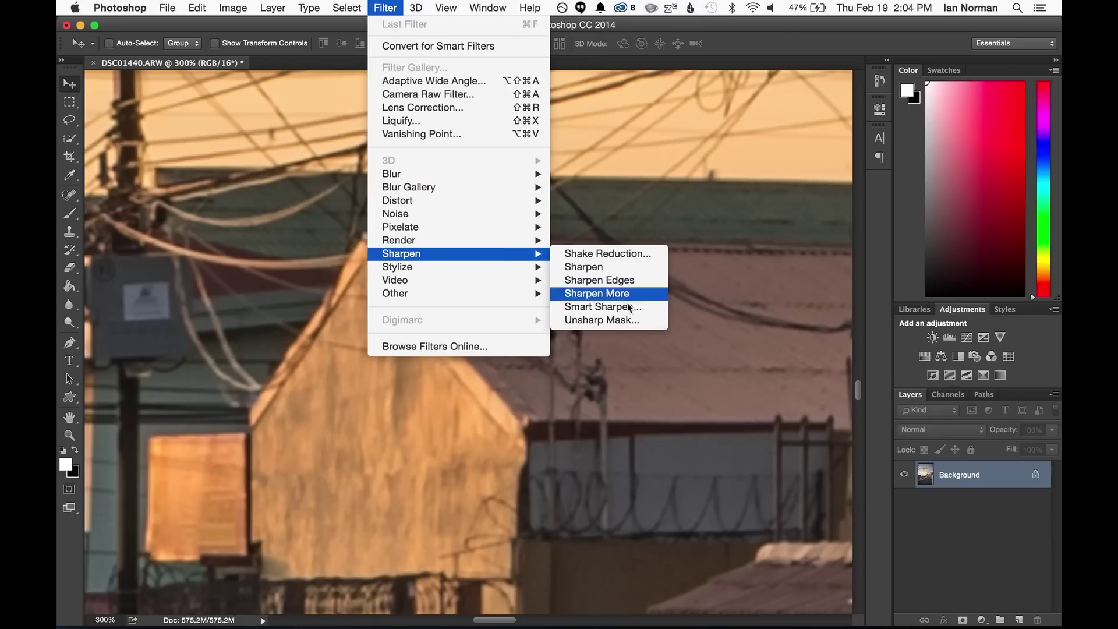
pyautogui.click(613, 309)
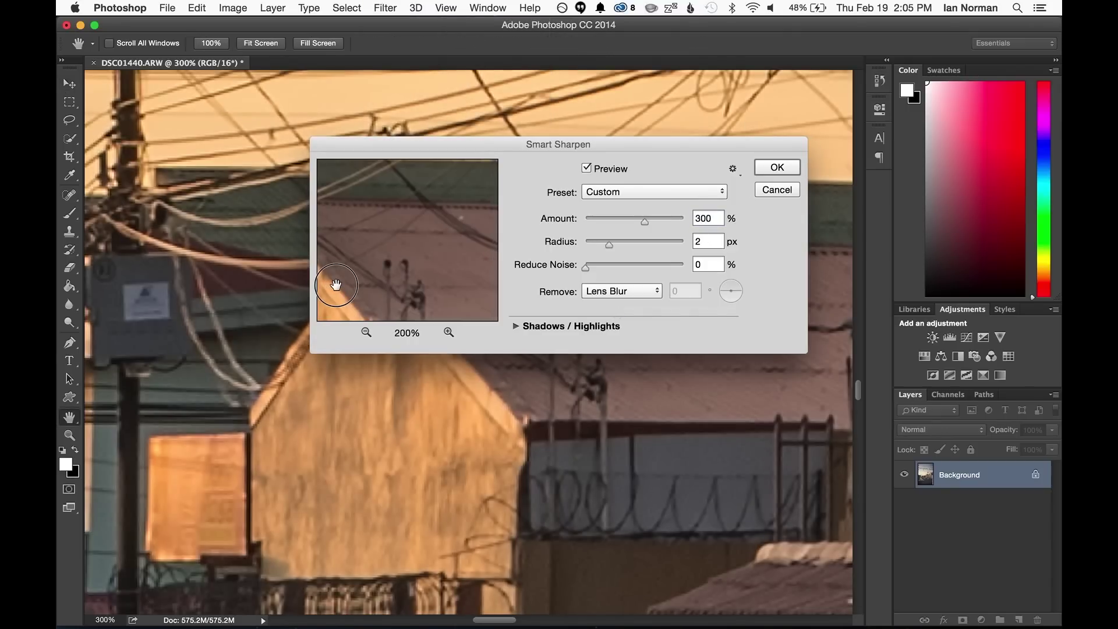
pyautogui.moveTo(336, 284)
pyautogui.mouseDown()
pyautogui.moveTo(445, 291)
pyautogui.moveTo(407, 340)
pyautogui.moveTo(320, 259)
pyautogui.moveTo(331, 264)
pyautogui.mouseUp()
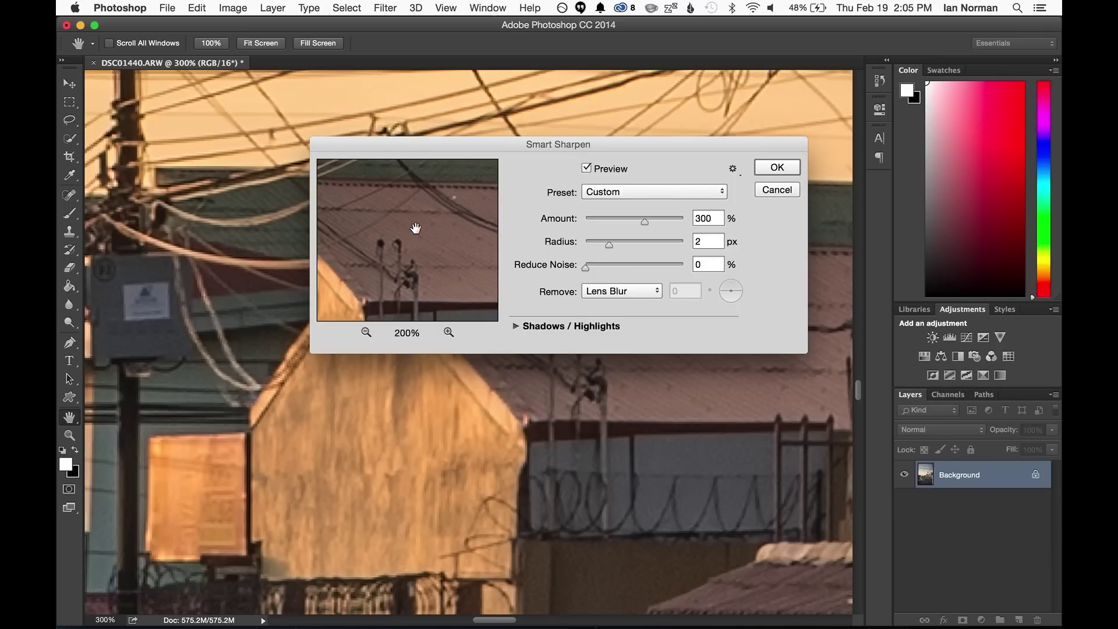
pyautogui.moveTo(416, 229); pyautogui.dragTo(483, 363)
pyautogui.moveTo(430, 274); pyautogui.dragTo(356, 124)
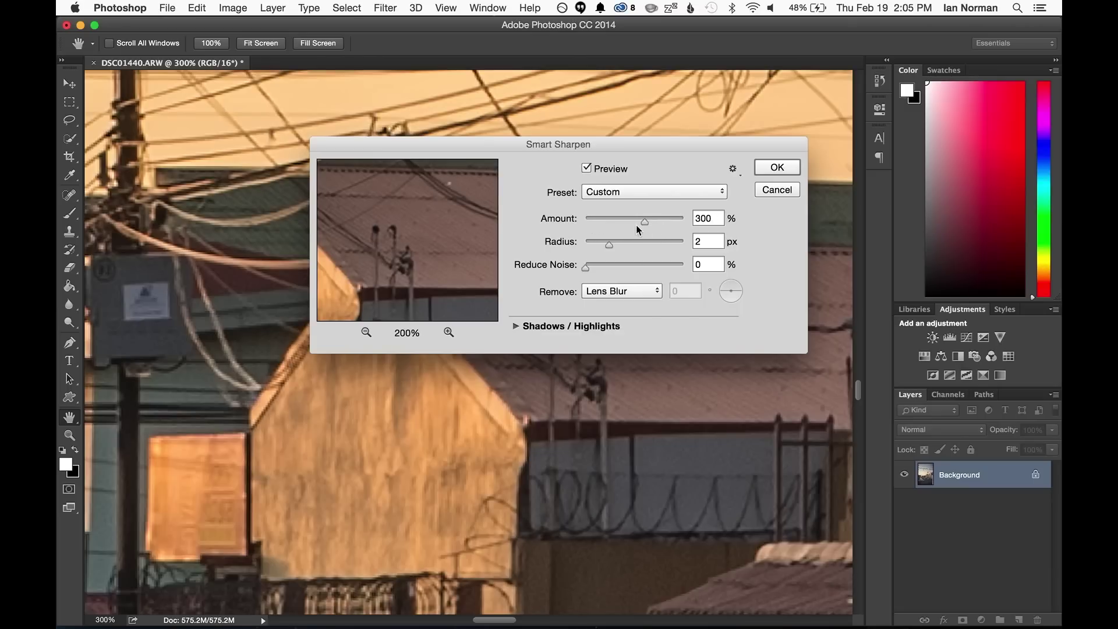
pyautogui.moveTo(624, 219); pyautogui.dragTo(644, 224)
pyautogui.write('300')
pyautogui.moveTo(407, 256); pyautogui.dragTo(474, 243)
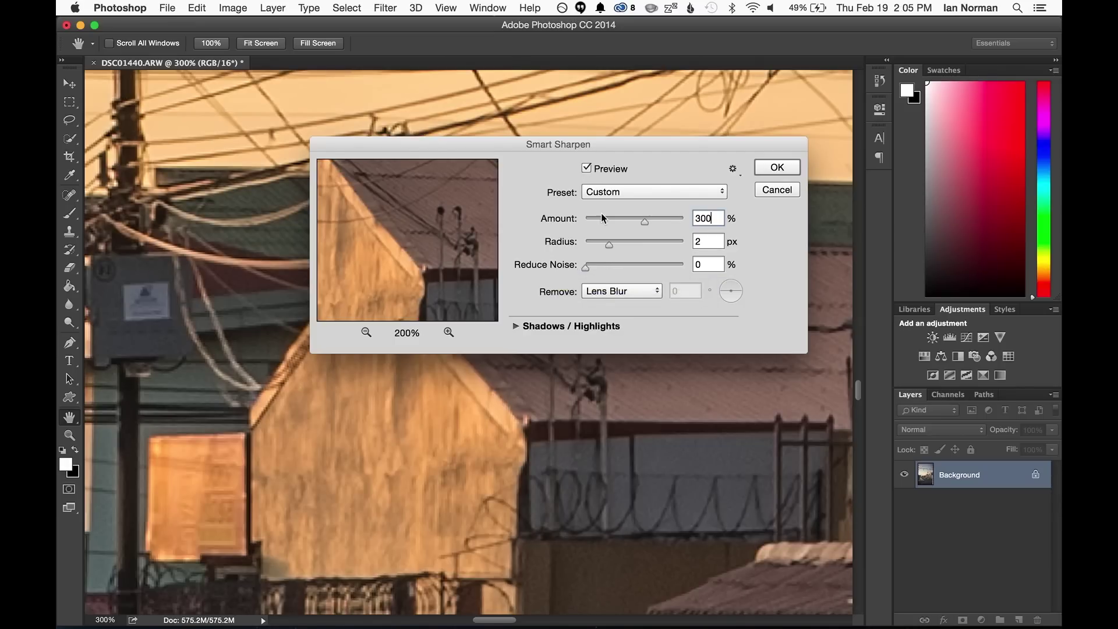
pyautogui.click(774, 168)
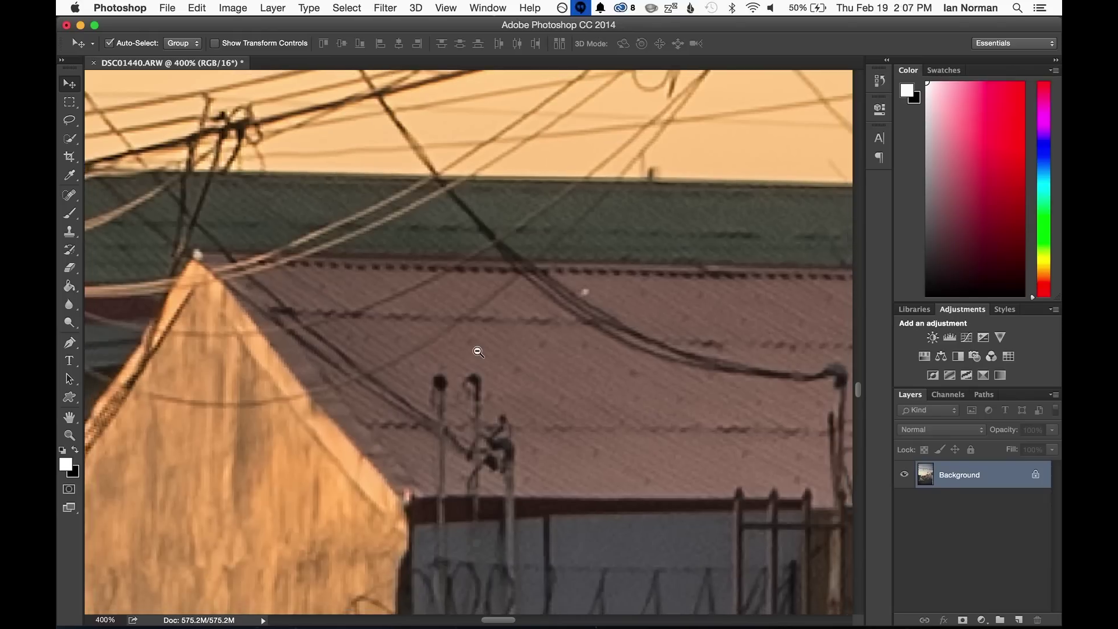
# Step: View the sharpened gabled house and surrounding wires at 200%
pyautogui.keyDown('alt'); pyautogui.keyDown('super'); pyautogui.click(478, 352); pyautogui.keyUp('super'); pyautogui.keyUp('alt')
pyautogui.keyDown('alt'); pyautogui.keyDown('super'); pyautogui.click(571, 313); pyautogui.keyUp('super'); pyautogui.keyUp('alt')
pyautogui.keyDown('alt'); pyautogui.keyDown('super'); pyautogui.click(571, 313); pyautogui.keyUp('super'); pyautogui.keyUp('alt')
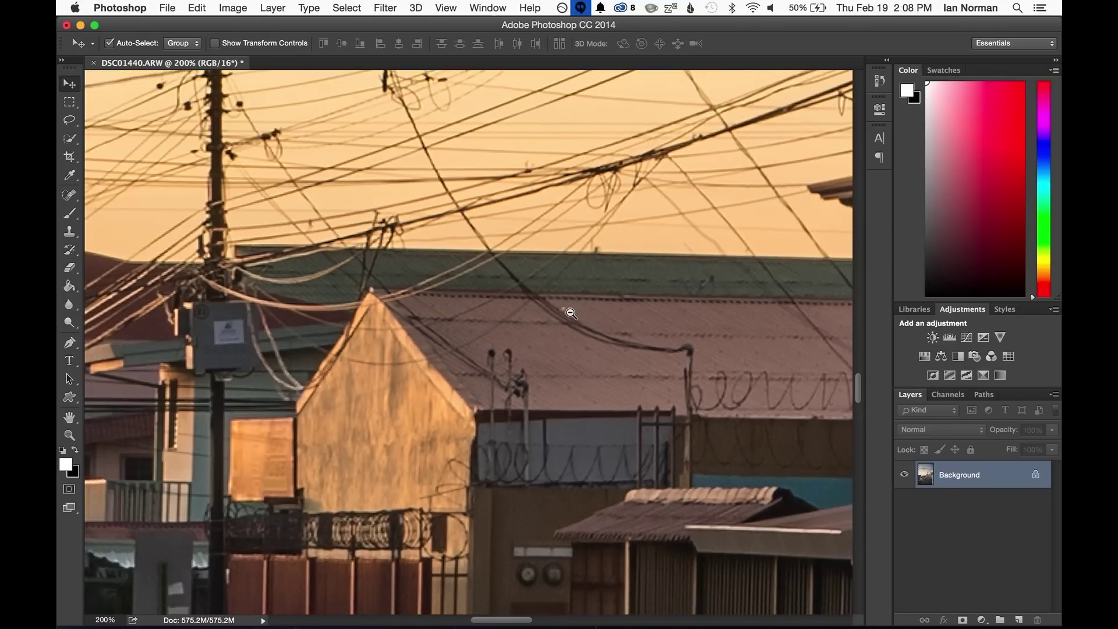
# Step: View the whole sharpened photo, and examine the uneven alignment borders at its upper-right corner at 100%
pyautogui.keyDown('alt'); pyautogui.keyDown('super'); pyautogui.click(570, 314); pyautogui.keyUp('super'); pyautogui.keyUp('alt')
pyautogui.keyDown('alt'); pyautogui.keyDown('super'); pyautogui.click(571, 314); pyautogui.keyUp('super'); pyautogui.keyUp('alt')
pyautogui.keyDown('alt'); pyautogui.keyDown('super'); pyautogui.click(570, 313); pyautogui.keyUp('super'); pyautogui.keyUp('alt')
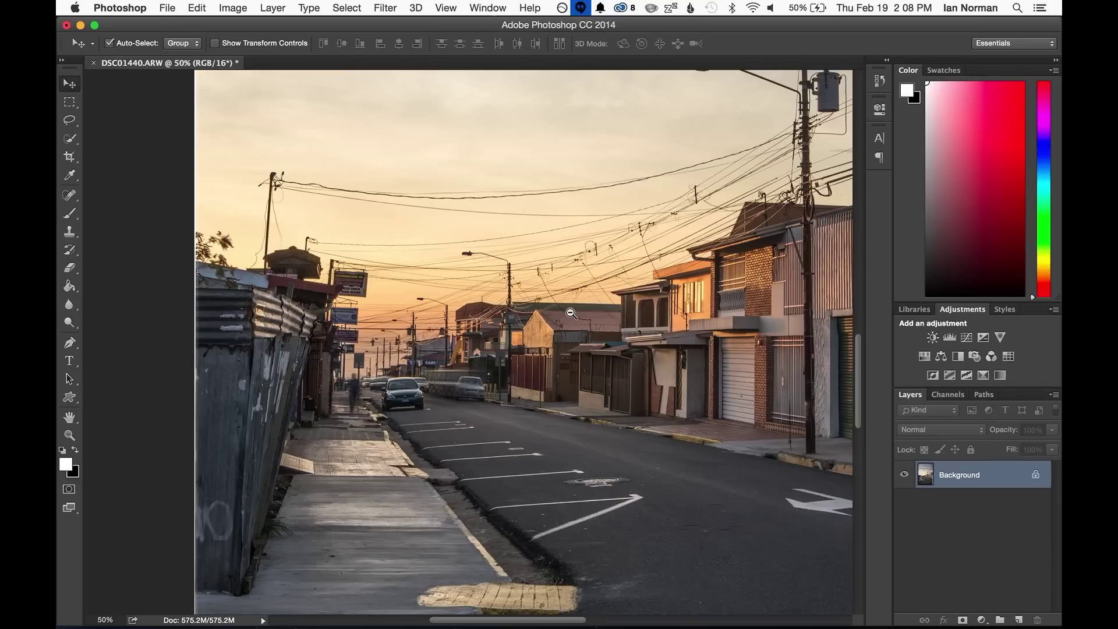
pyautogui.keyDown('alt'); pyautogui.keyDown('super'); pyautogui.click(571, 313); pyautogui.keyUp('super'); pyautogui.keyUp('alt')
pyautogui.keyDown('alt'); pyautogui.keyDown('super'); pyautogui.click(571, 313); pyautogui.keyUp('super'); pyautogui.keyUp('alt')
pyautogui.keyDown('alt'); pyautogui.keyDown('super'); pyautogui.click(571, 313); pyautogui.keyUp('super'); pyautogui.keyUp('alt')
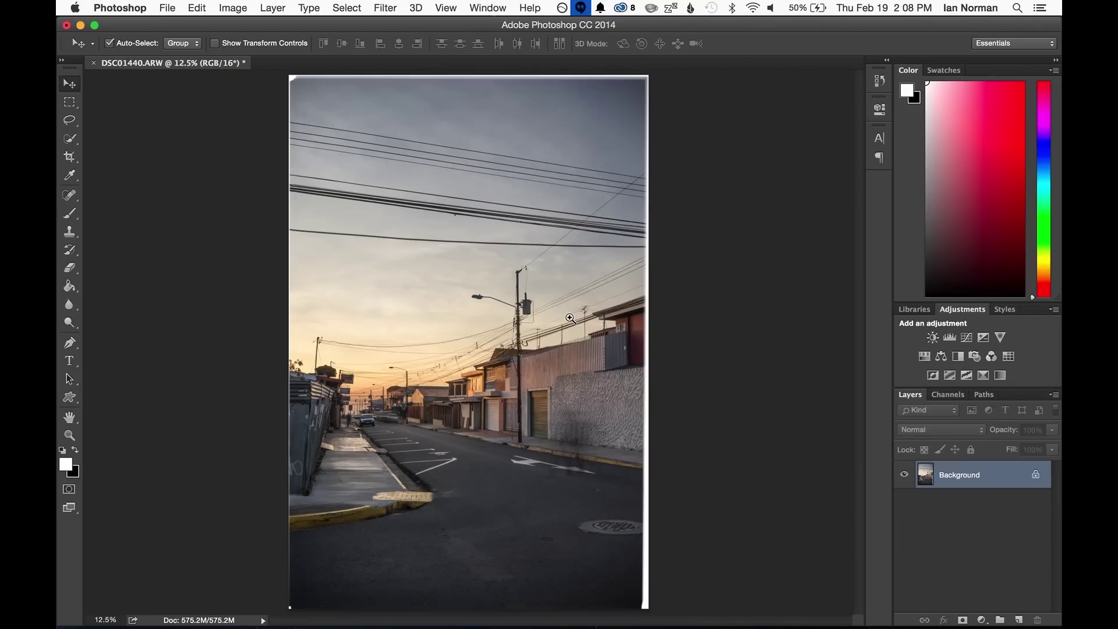
pyautogui.keyDown('super'); pyautogui.click(647, 81); pyautogui.keyUp('super')
pyautogui.keyDown('super'); pyautogui.click(647, 80); pyautogui.keyUp('super')
pyautogui.keyDown('super'); pyautogui.click(647, 81); pyautogui.keyUp('super')
pyautogui.keyDown('super'); pyautogui.click(647, 81); pyautogui.keyUp('super')
pyautogui.keyDown('super'); pyautogui.click(647, 81); pyautogui.keyUp('super')
pyautogui.keyDown('super'); pyautogui.click(647, 81); pyautogui.keyUp('super')
pyautogui.moveTo(649, 124); pyautogui.dragTo(572, 300)
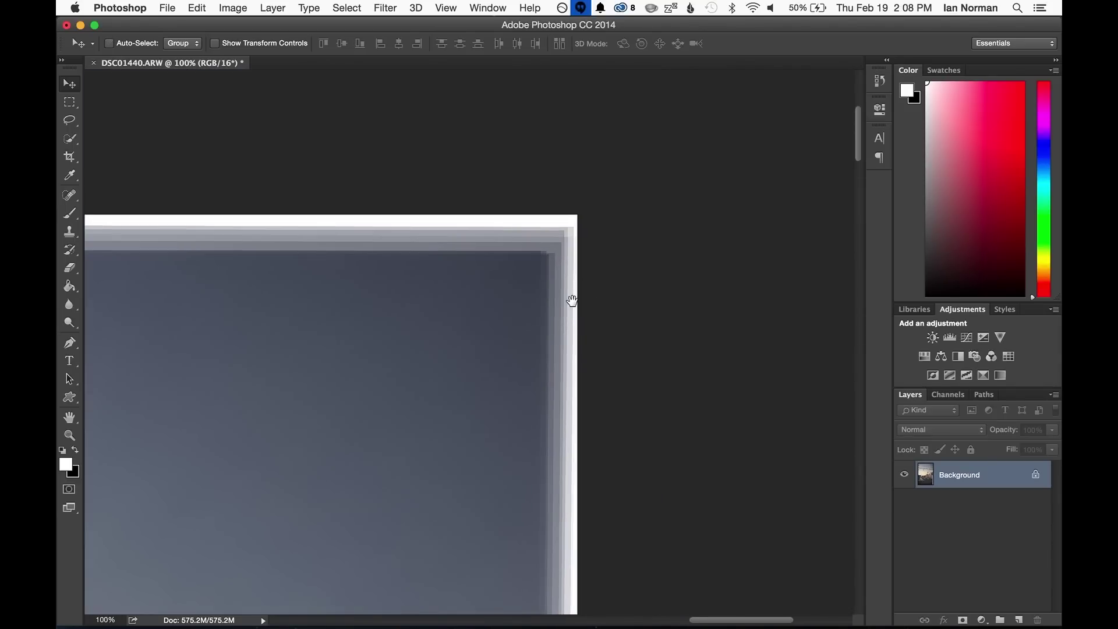
# Step: Crop all four edges of the photo slightly to remove the white and uneven alignment borders
pyautogui.press('super+0')
pyautogui.press('c')
pyautogui.moveTo(655, 337); pyautogui.dragTo(644, 343)
pyautogui.moveTo(467, 76); pyautogui.dragTo(467, 81)
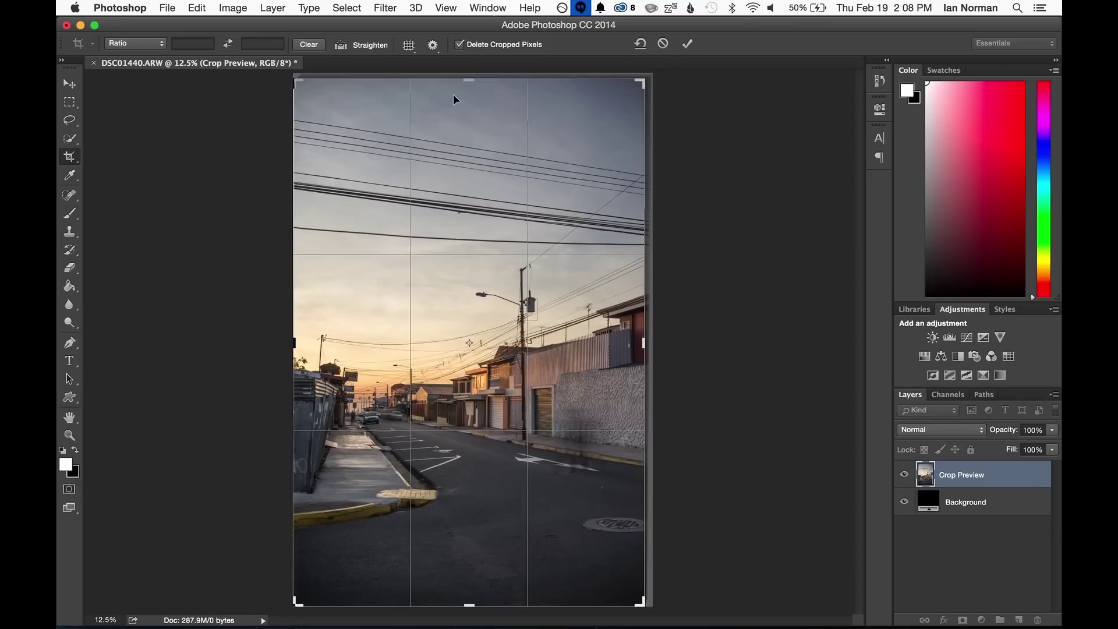
pyautogui.moveTo(292, 340); pyautogui.dragTo(293, 344)
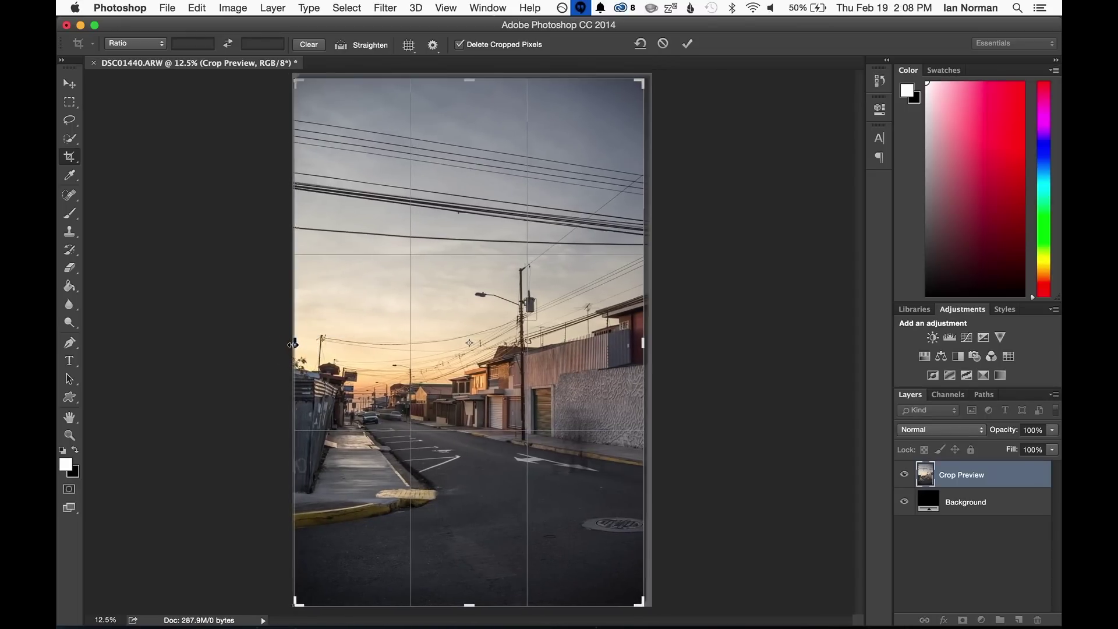
pyautogui.moveTo(470, 603); pyautogui.dragTo(471, 598)
pyautogui.press('Return')
# Step: Examine the gabled house, its roof and the surrounding wires in the cropped photo, up to 300%
pyautogui.keyDown('super'); pyautogui.click(427, 367); pyautogui.keyUp('super')
pyautogui.moveTo(428, 412); pyautogui.dragTo(427, 412)
pyautogui.moveTo(570, 320); pyautogui.dragTo(669, 429)
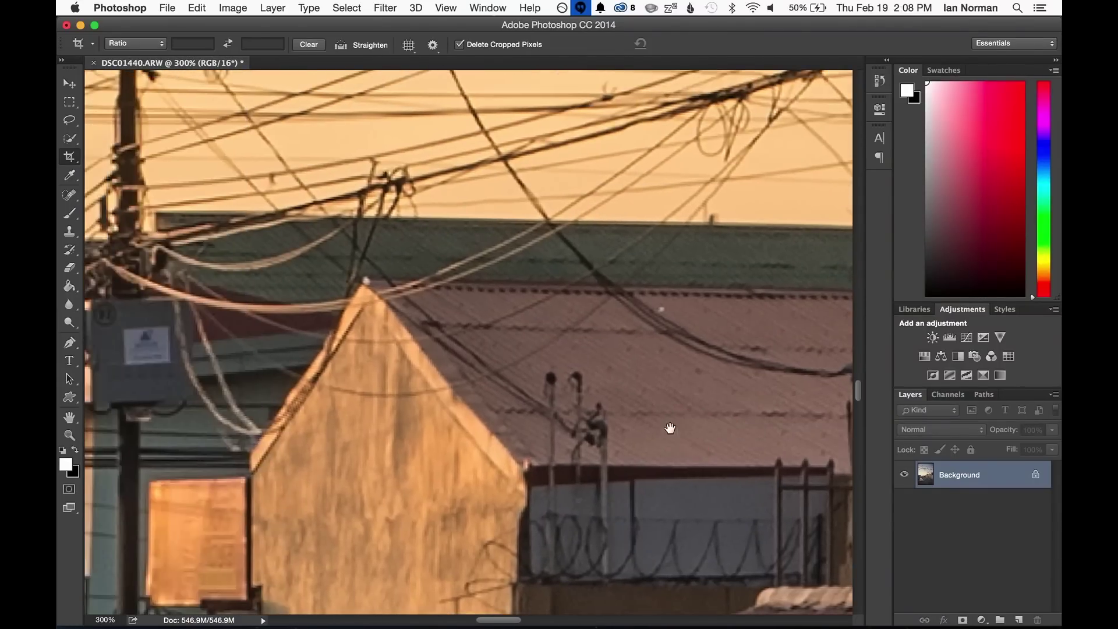
pyautogui.moveTo(600, 329); pyautogui.dragTo(598, 321)
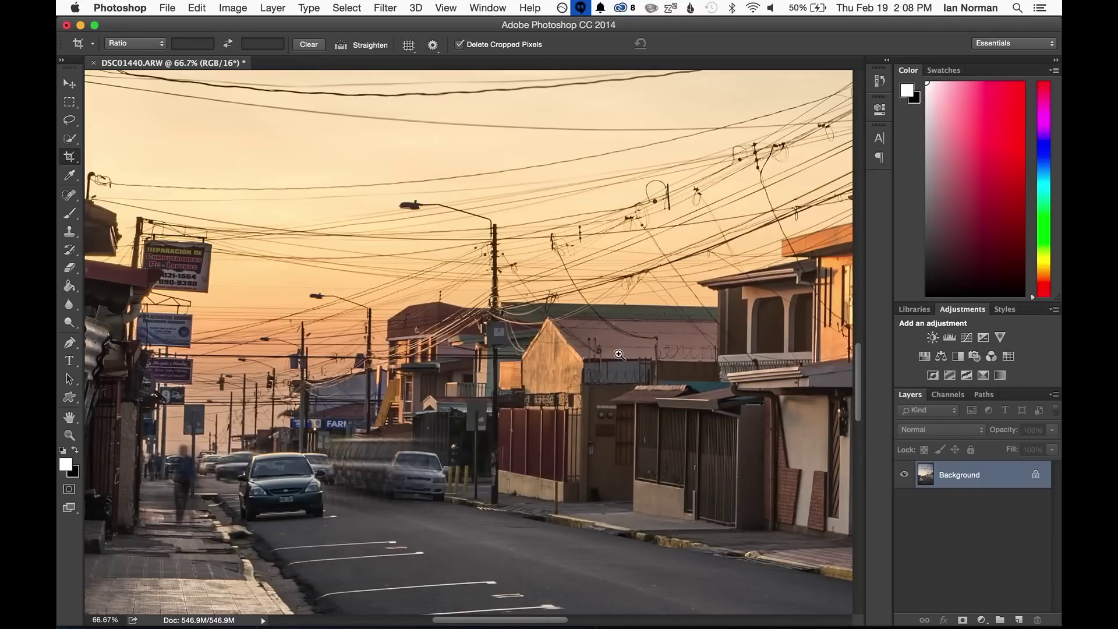
pyautogui.click(641, 329)
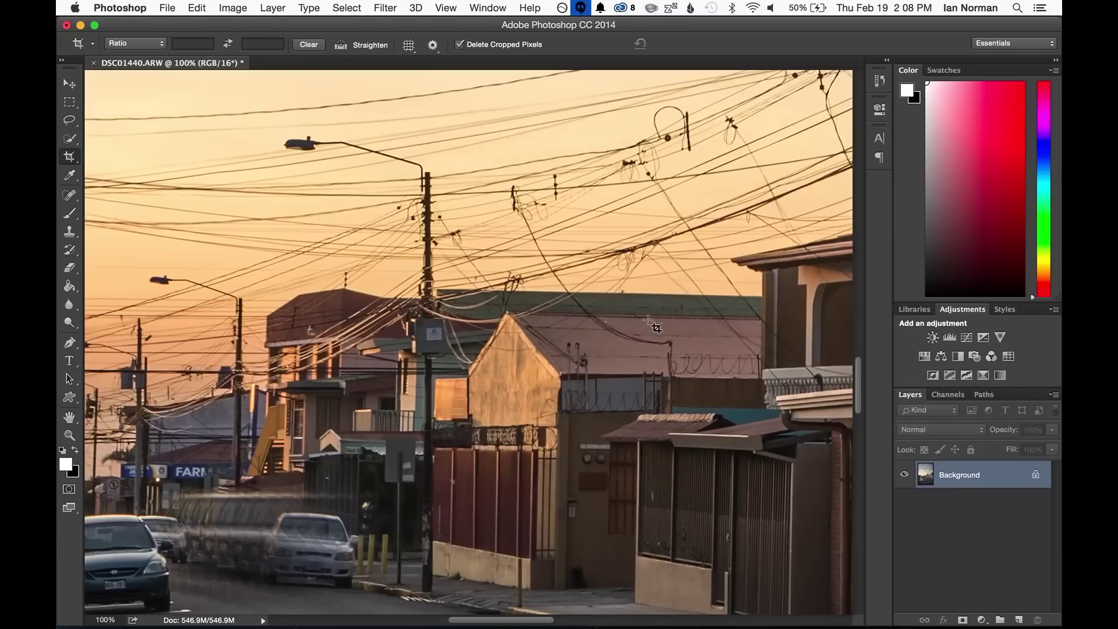
# Step: Examine the green car and the motion-blurred pedestrian on the sidewalk, up to 200%
pyautogui.click(375, 423)
pyautogui.moveTo(375, 424); pyautogui.dragTo(655, 333)
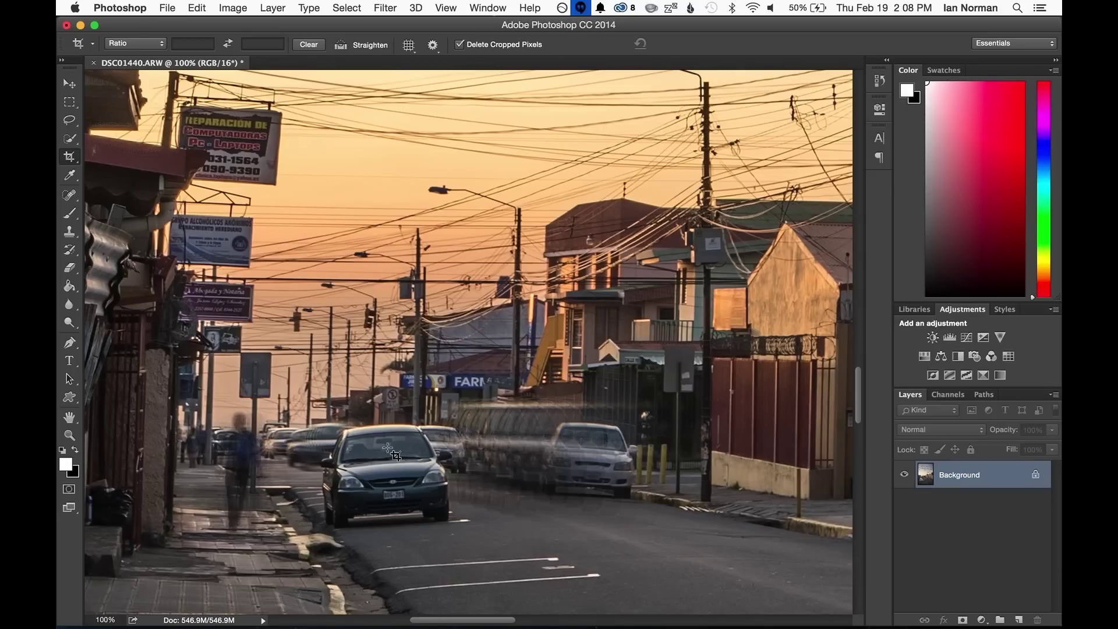
pyautogui.keyDown('super'); pyautogui.click(232, 475); pyautogui.keyUp('super')
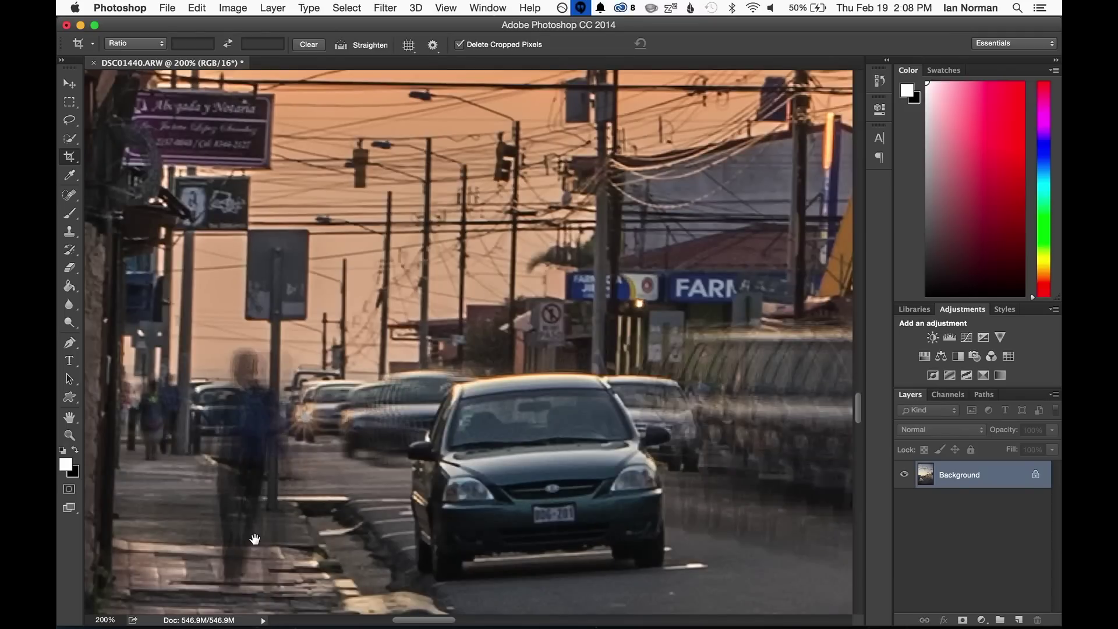
pyautogui.moveTo(255, 538); pyautogui.dragTo(333, 461)
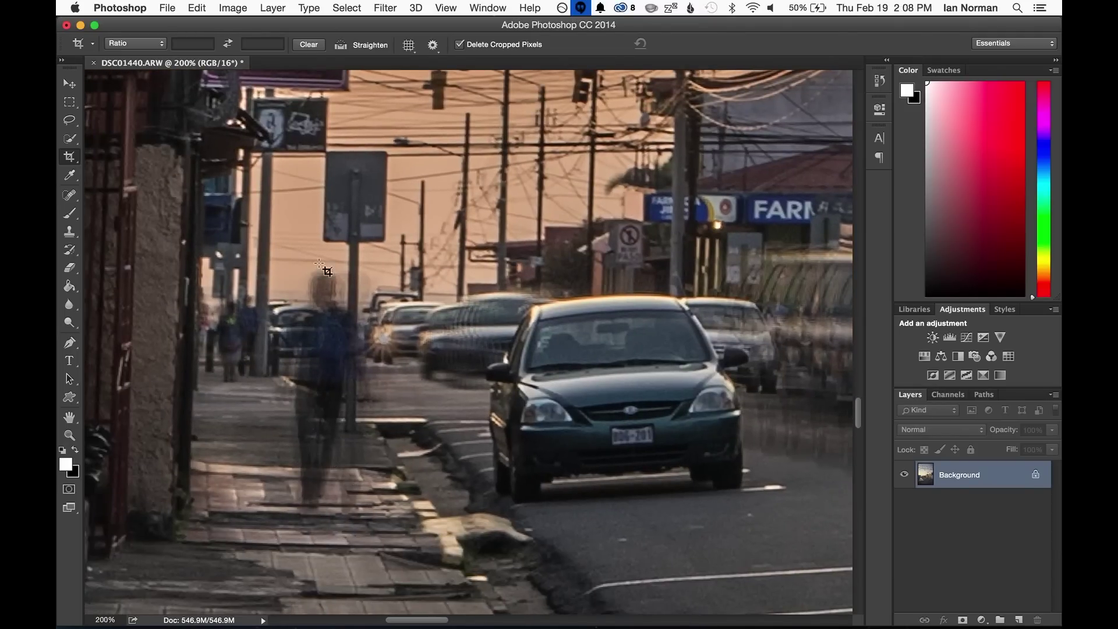
# Step: View the street at 50%, and compare the gabled house's detail at 300% and at 100%
pyautogui.keyDown('alt'); pyautogui.keyDown('super'); pyautogui.click(498, 242); pyautogui.keyUp('super'); pyautogui.keyUp('alt')
pyautogui.keyDown('alt'); pyautogui.keyDown('super'); pyautogui.click(497, 241); pyautogui.keyUp('super'); pyautogui.keyUp('alt')
pyautogui.scroll(5, 580, 401)
pyautogui.hscroll(2, 580, 401)
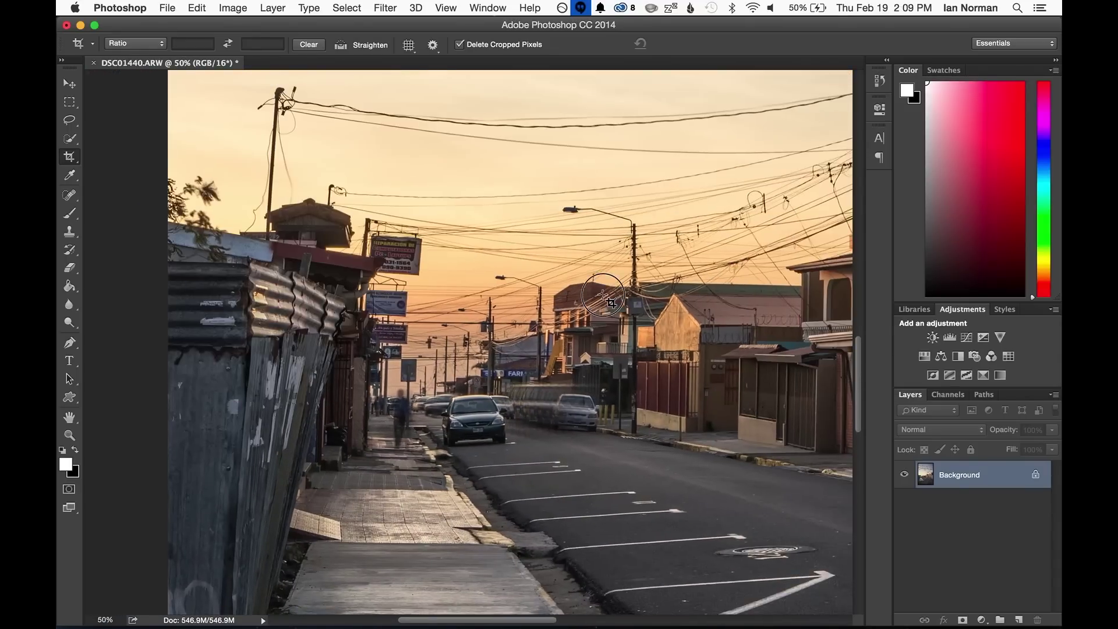
pyautogui.moveTo(572, 393); pyautogui.dragTo(524, 243)
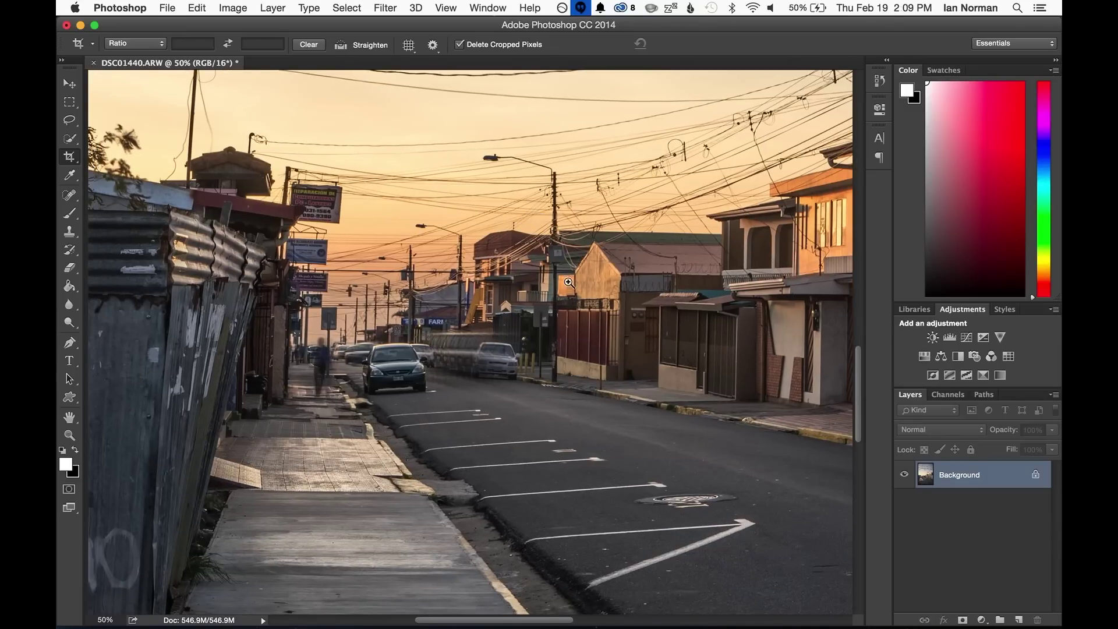
pyautogui.click(637, 249)
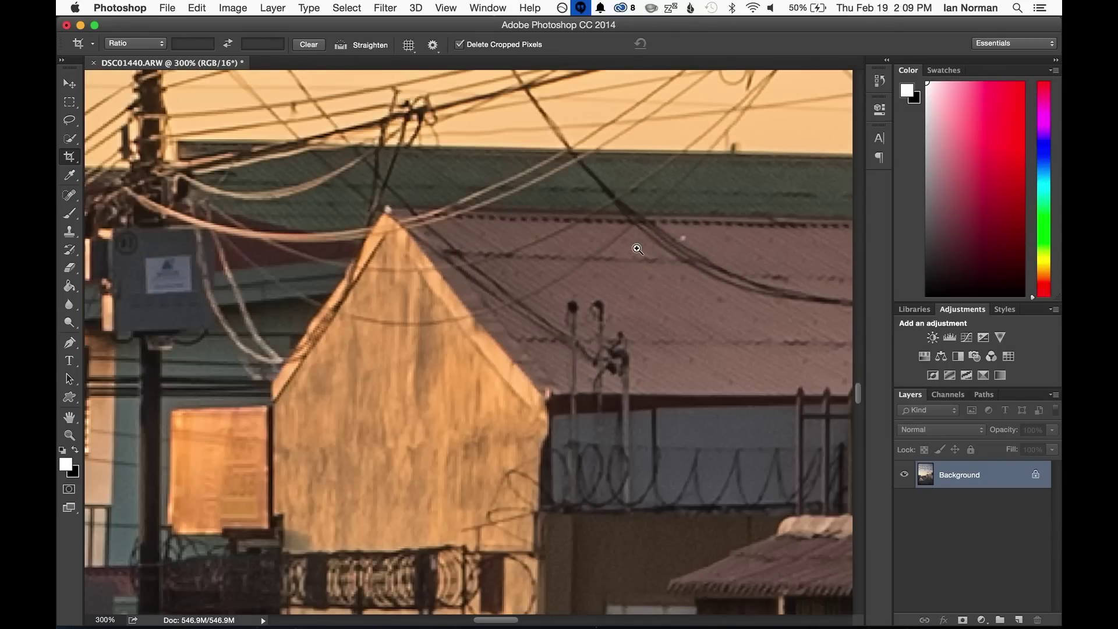
pyautogui.press('super+1')
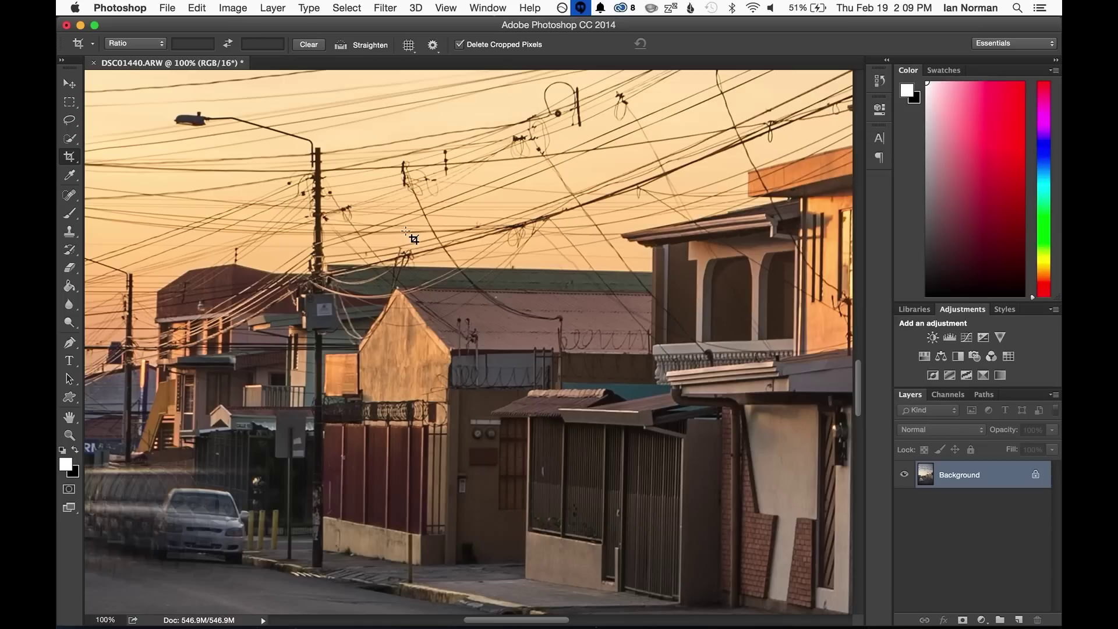
# Step: Check the cropped photo's pixel dimensions in the Image Size dialog, leaving the size unchanged
pyautogui.click(235, 13)
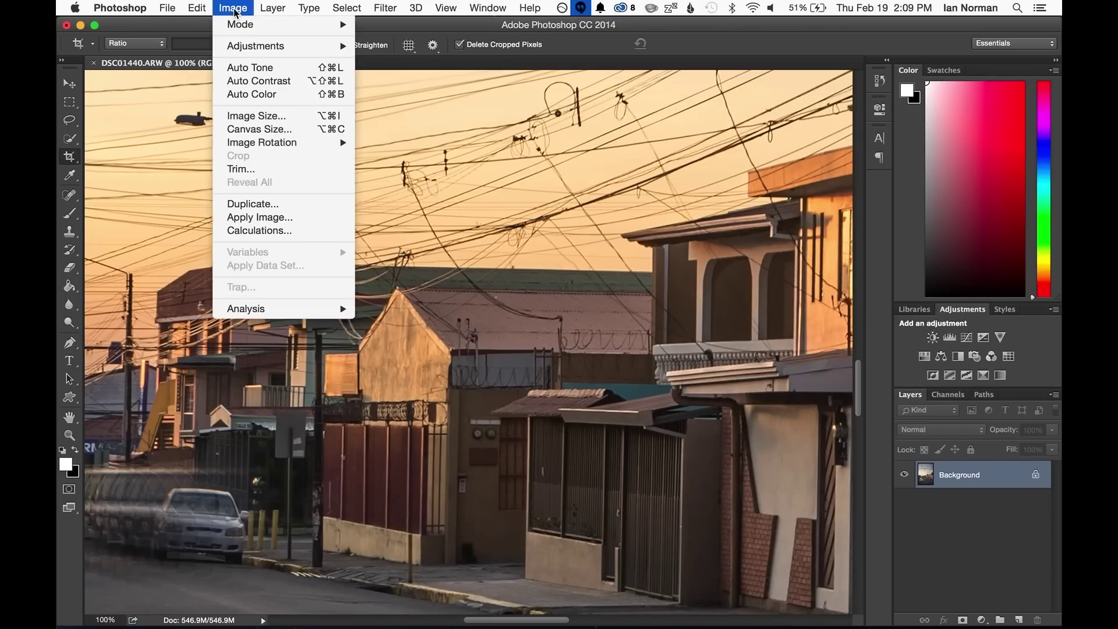
pyautogui.click(268, 116)
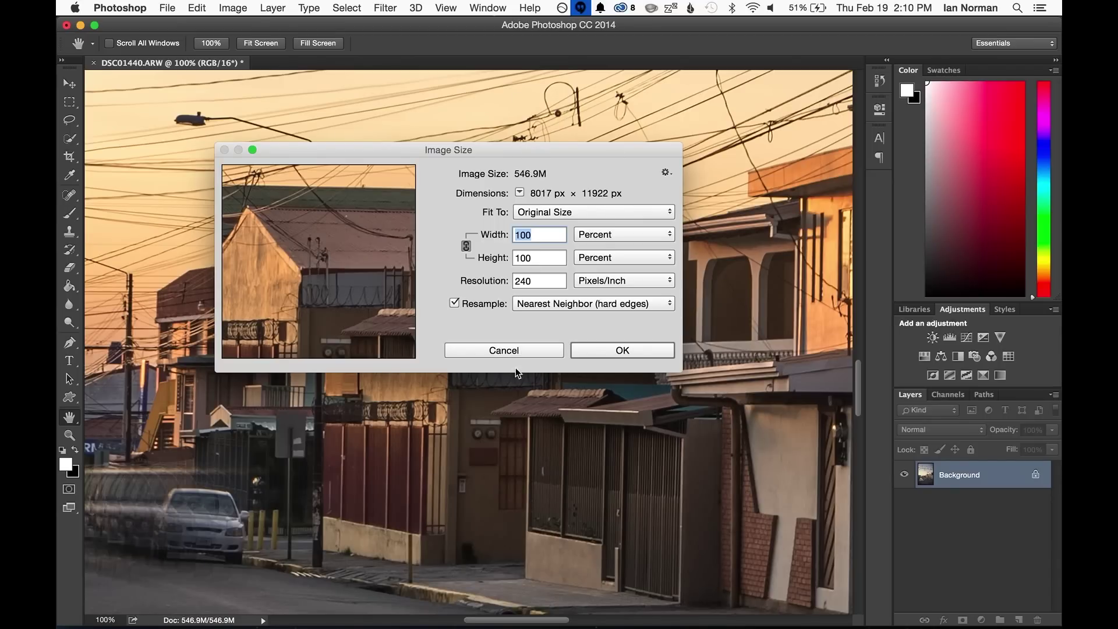
pyautogui.moveTo(295, 278); pyautogui.dragTo(483, 238)
pyautogui.click(531, 351)
# Step: View the whole cropped photo at 12.5% with the Move tool active
pyautogui.press('c')
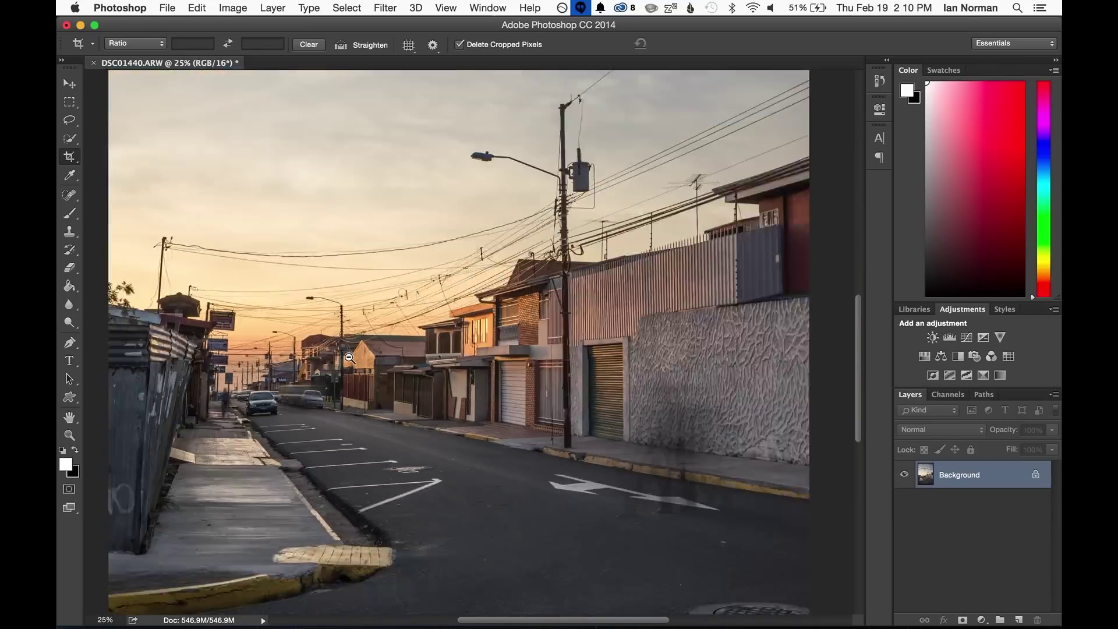
pyautogui.press('super+minus')
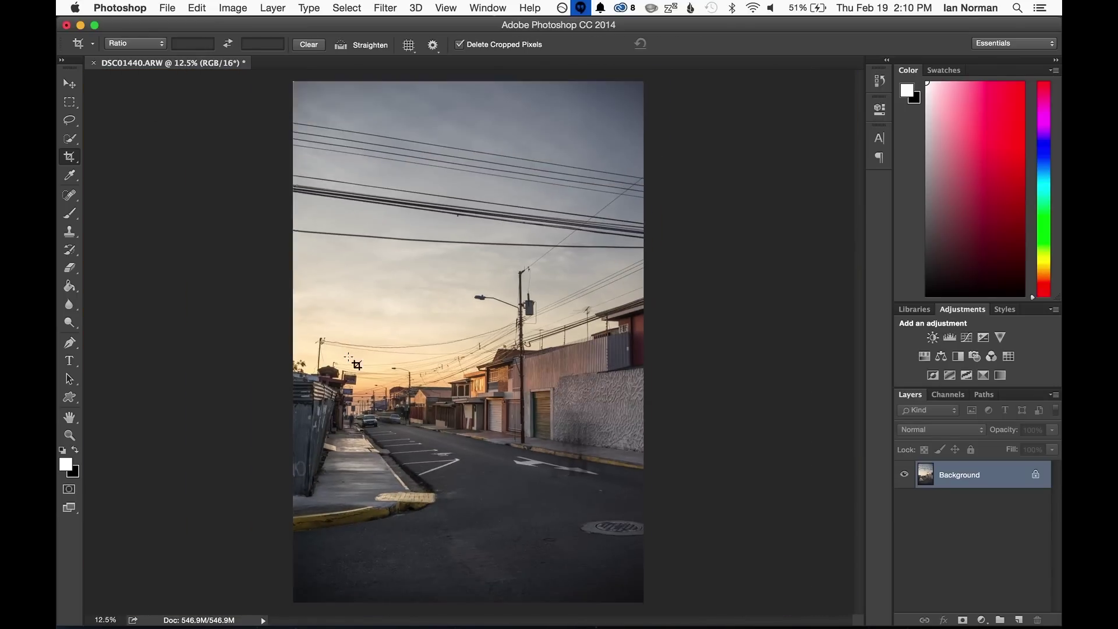
pyautogui.press('v')
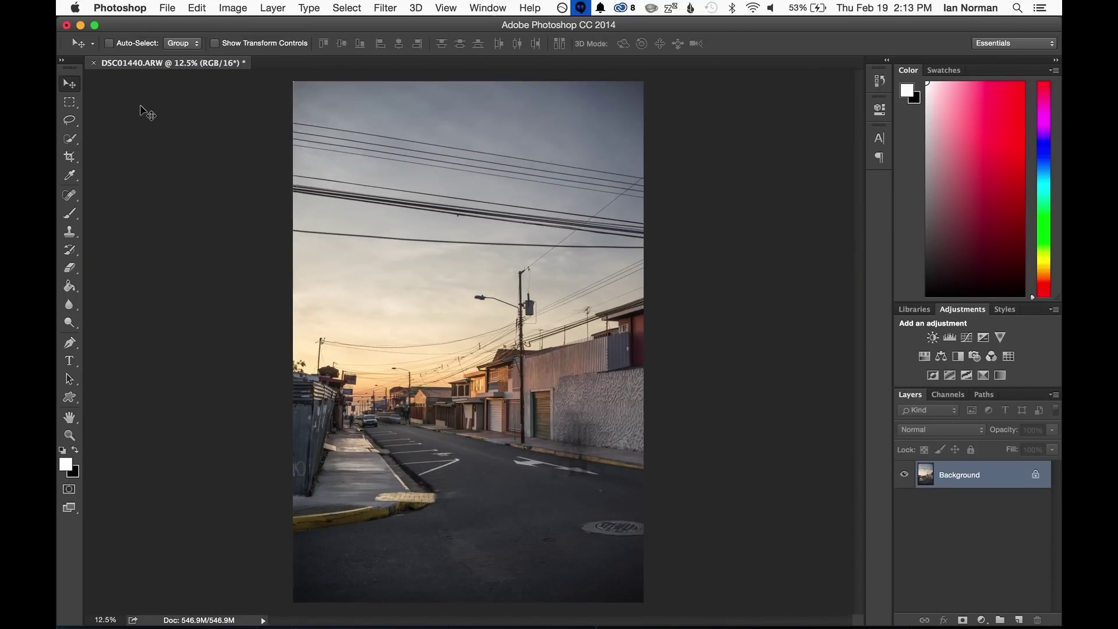